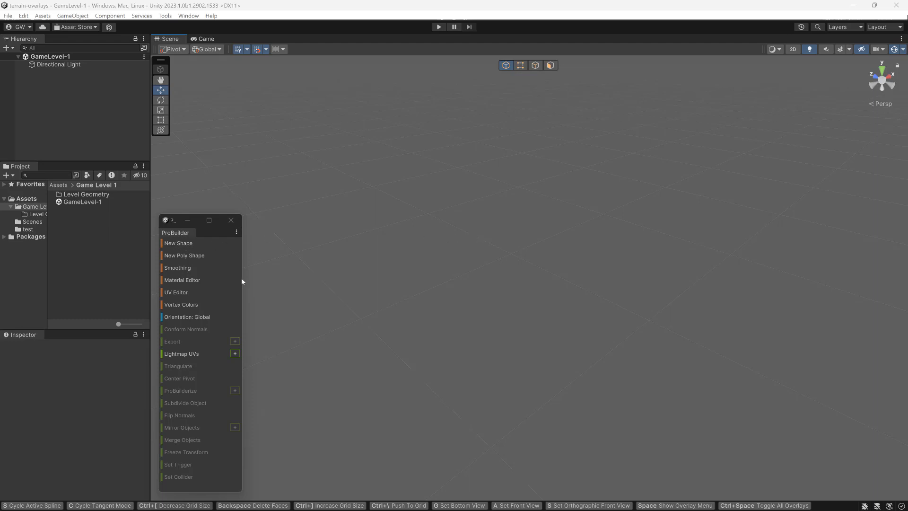
# Step: Create a ProBuilder cube platform by drawing its base on the grid and raising its height
pyautogui.click(186, 243)
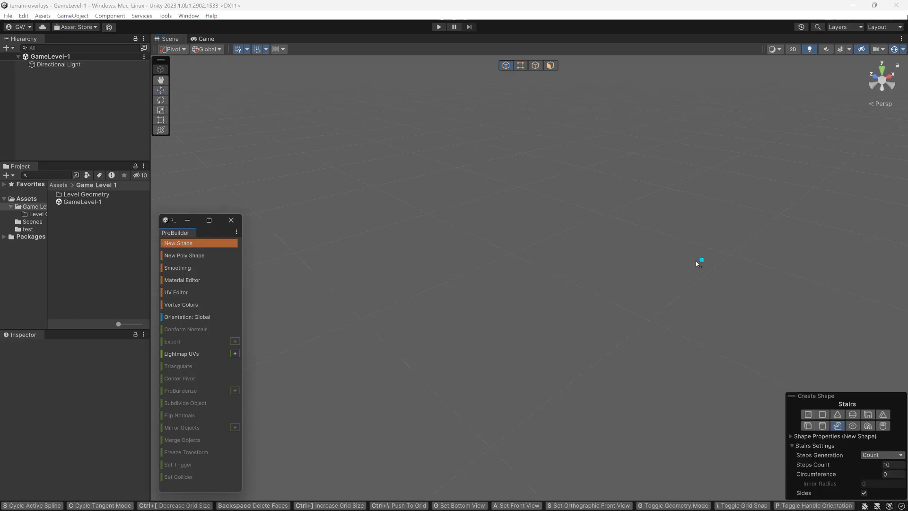
pyautogui.click(808, 426)
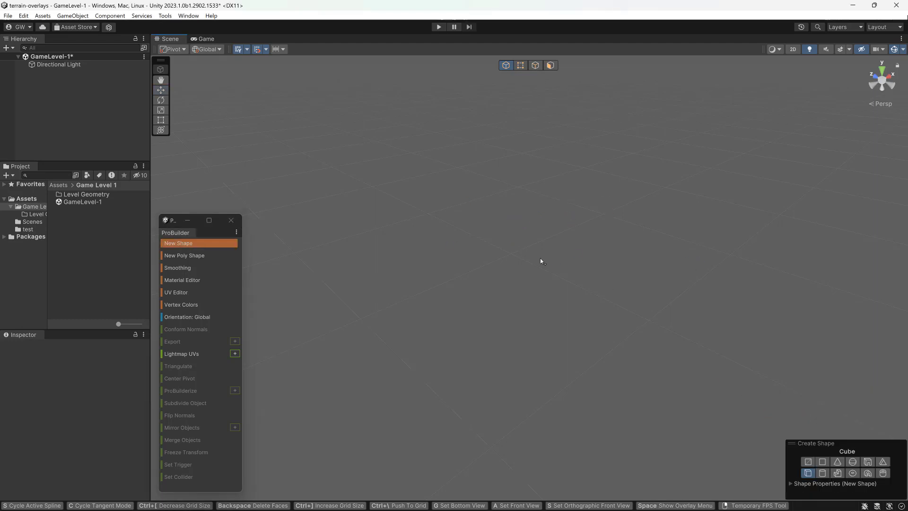
pyautogui.moveTo(532, 220); pyautogui.dragTo(473, 304)
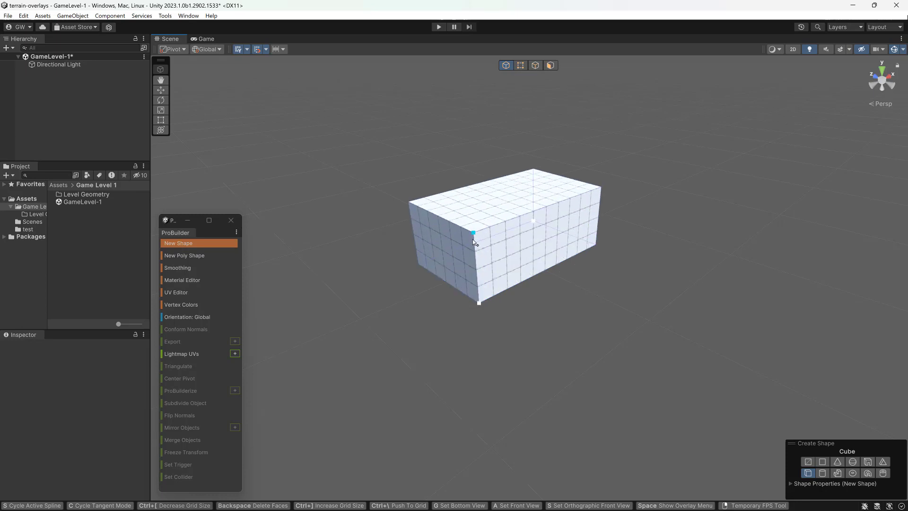
pyautogui.click(476, 250)
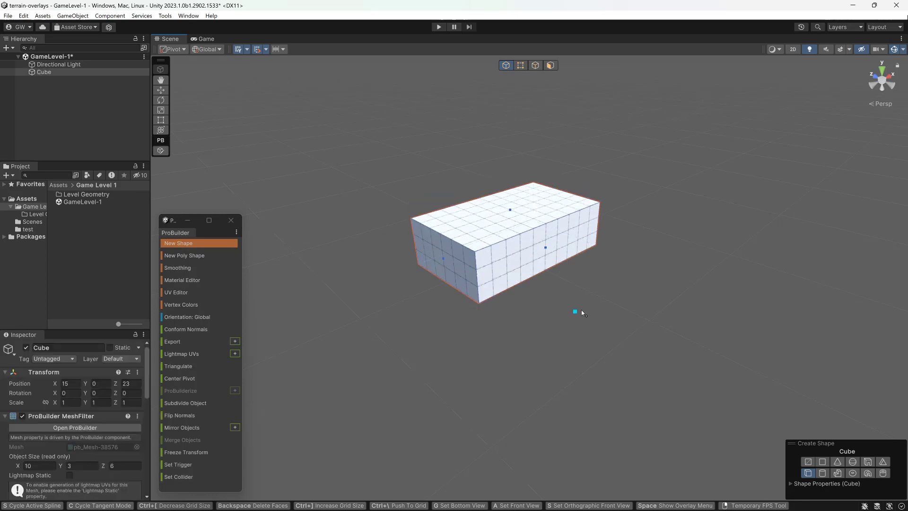
# Step: Add a 4 × 3 × 6 staircase beside the cube, rotated twice to climb to its top
pyautogui.click(837, 473)
pyautogui.moveTo(596, 245); pyautogui.dragTo(640, 304)
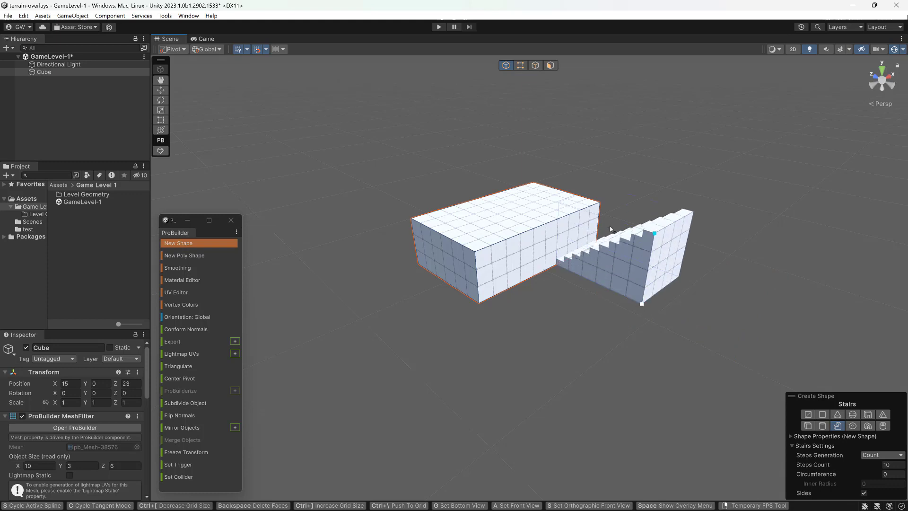
pyautogui.click(617, 265)
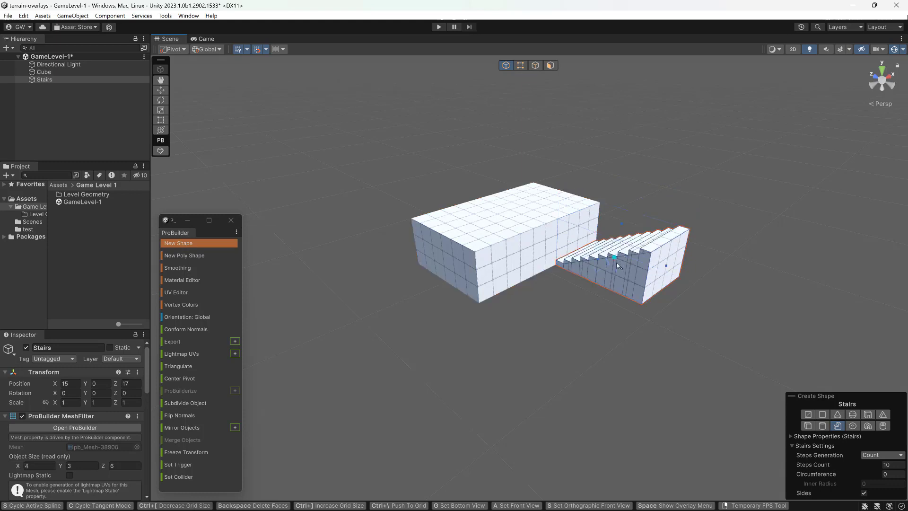
pyautogui.click(616, 265)
pyautogui.click(616, 266)
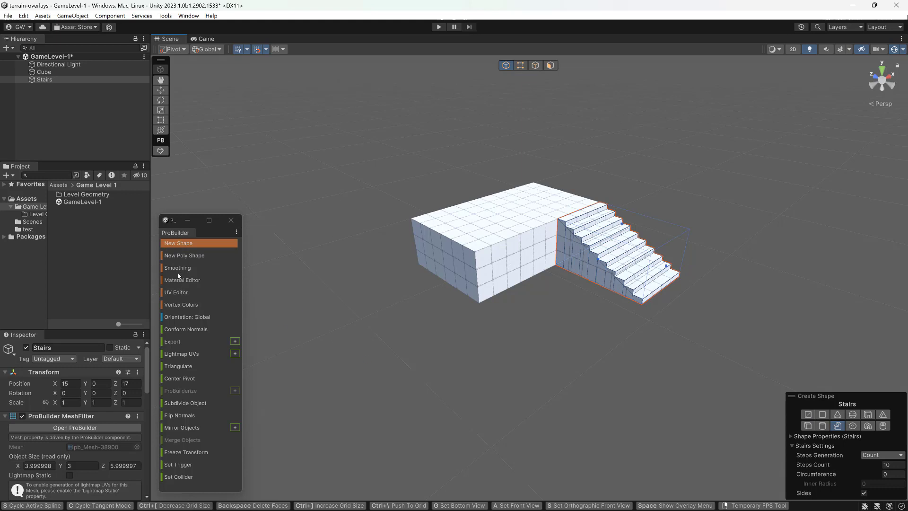
# Step: Outline a five-corner poly shape floor beside the cube, closed on its first point, and extrude it 2 units high
pyautogui.click(184, 255)
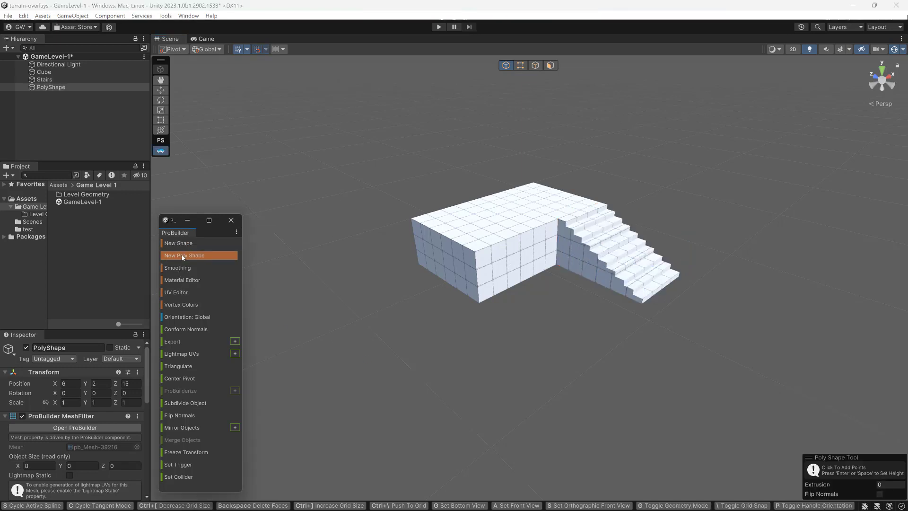
pyautogui.click(419, 267)
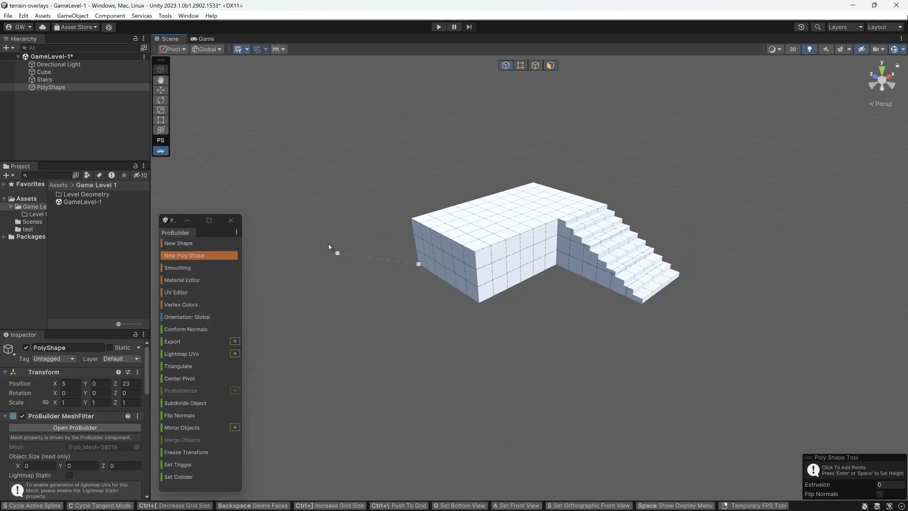
pyautogui.click(399, 327)
pyautogui.click(431, 429)
pyautogui.click(533, 413)
pyautogui.click(564, 338)
pyautogui.click(419, 265)
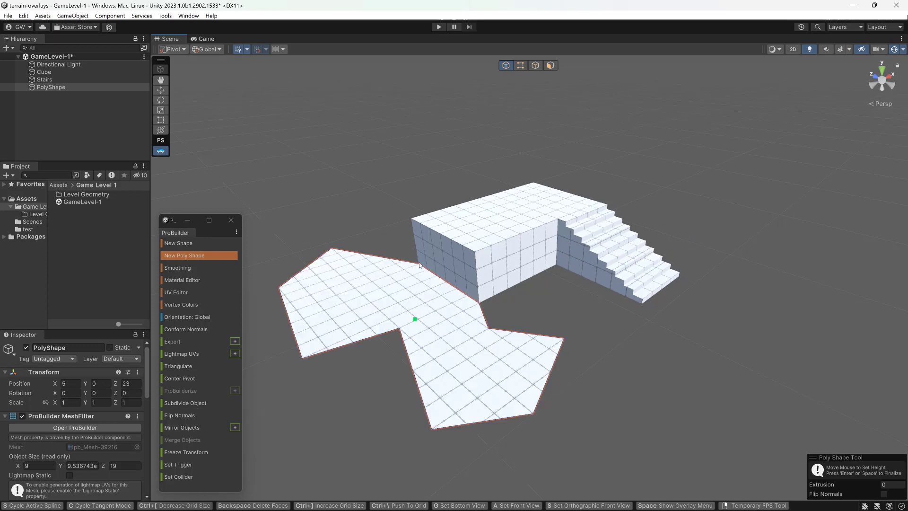
pyautogui.click(427, 209)
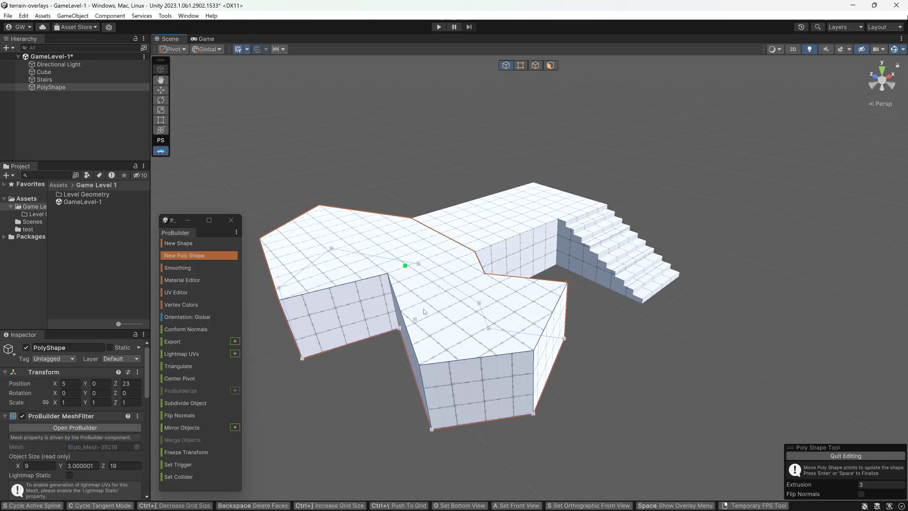
pyautogui.moveTo(406, 266); pyautogui.dragTo(408, 285)
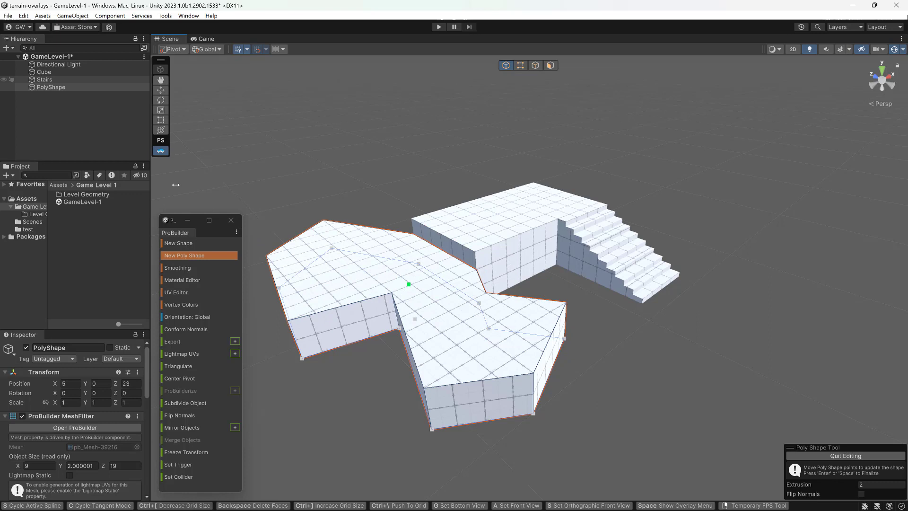
pyautogui.click(178, 243)
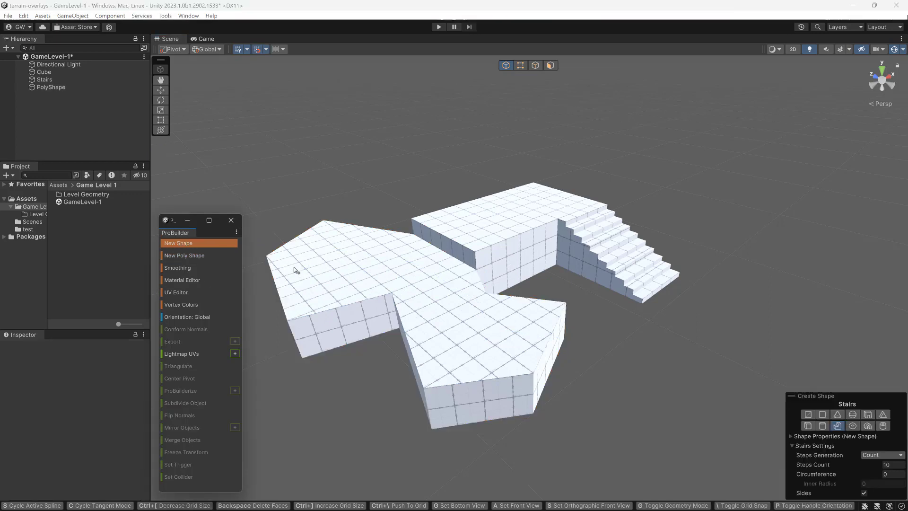
# Step: Add an arch at the platform corner and a small 2 × 1 × 2 staircase on the floor slab
pyautogui.click(868, 426)
pyautogui.moveTo(411, 219)
pyautogui.mouseDown()
pyautogui.moveTo(457, 227)
pyautogui.moveTo(491, 252)
pyautogui.moveTo(487, 209)
pyautogui.mouseUp()
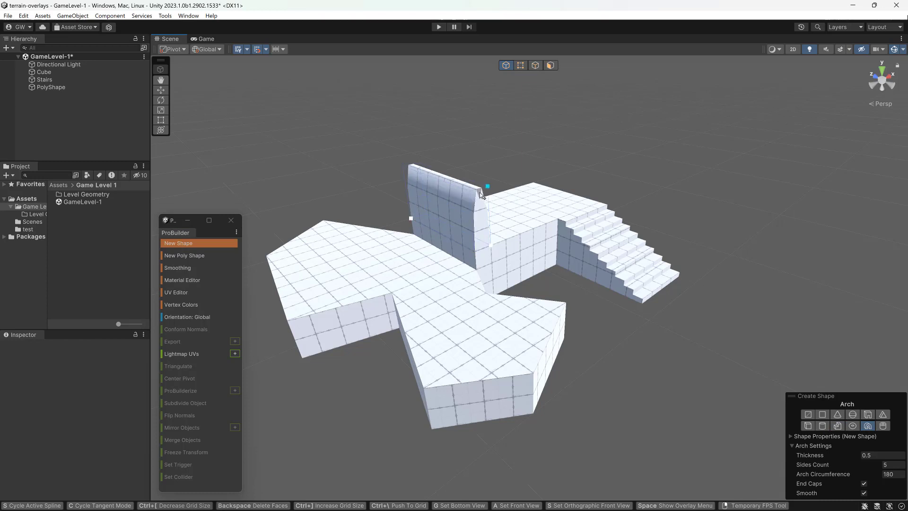
pyautogui.click(479, 192)
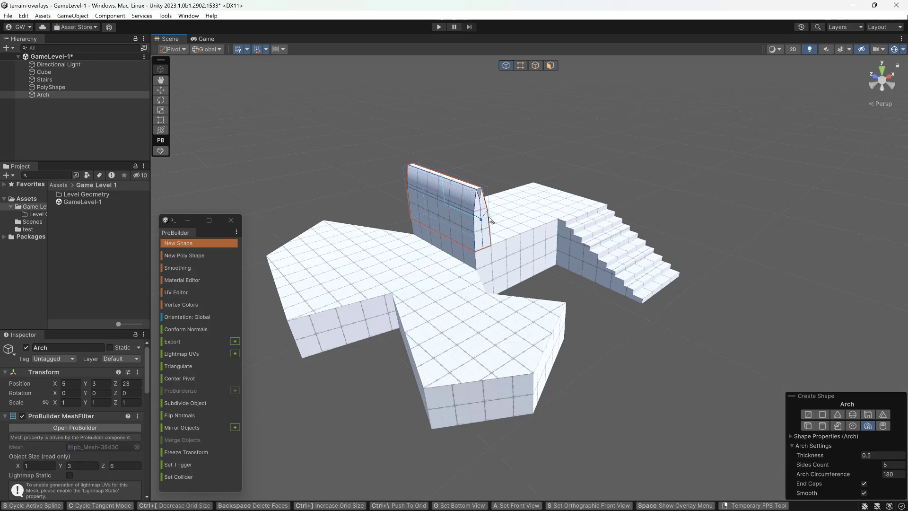
pyautogui.moveTo(490, 221); pyautogui.dragTo(483, 209)
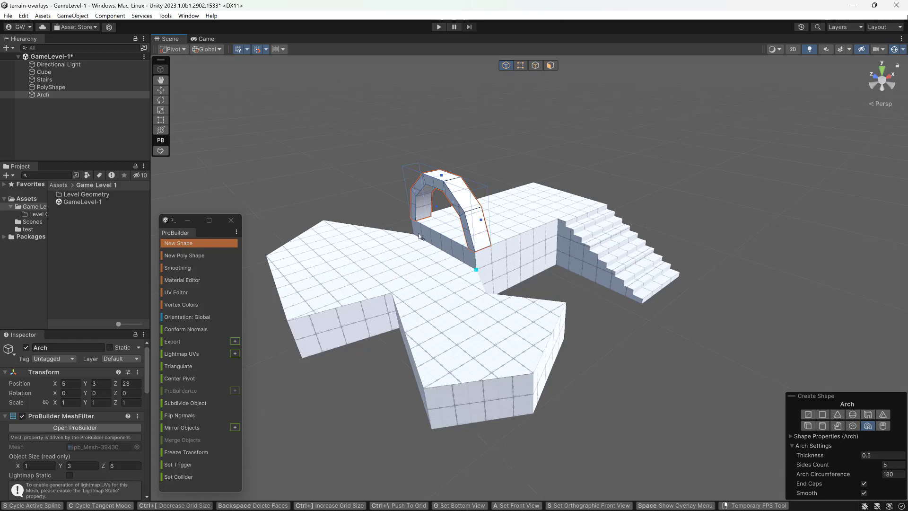
pyautogui.click(837, 425)
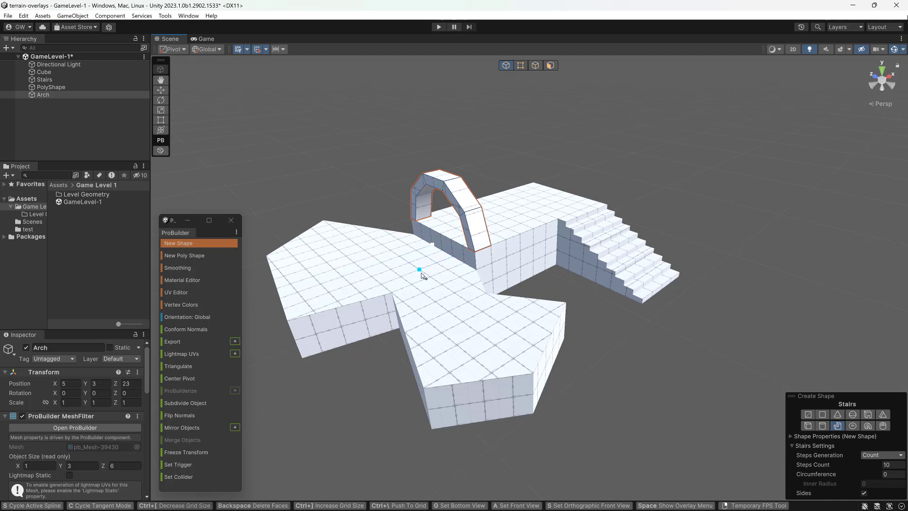
pyautogui.click(430, 259)
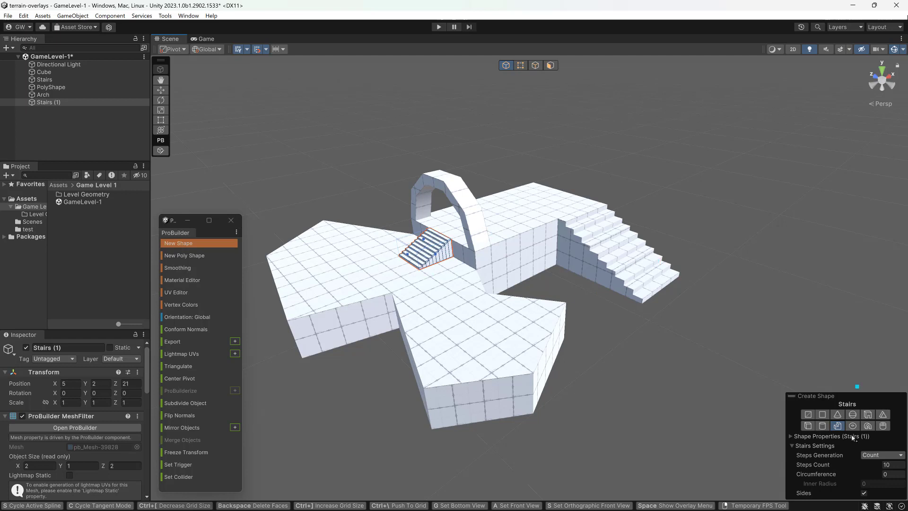
# Step: Place cylinders on the left floor, as a tall column beside the platform, and on the upper platform
pyautogui.click(822, 426)
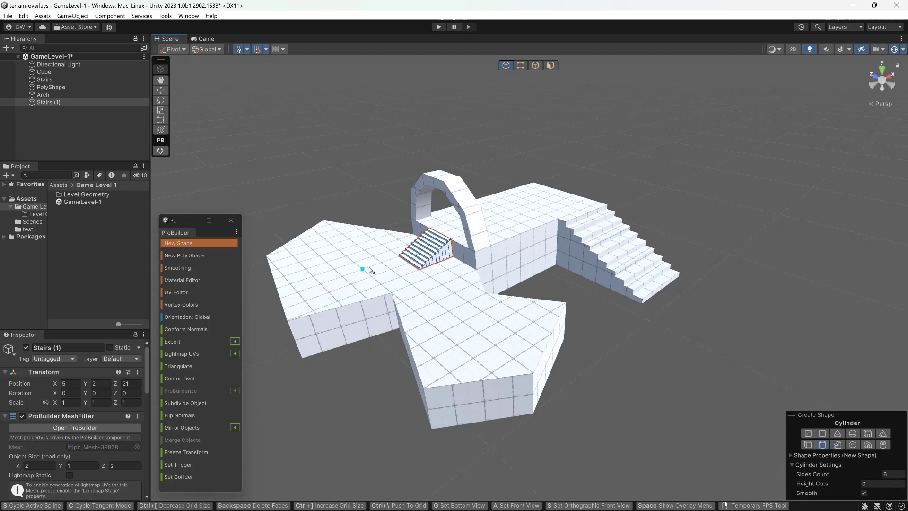
pyautogui.click(316, 245)
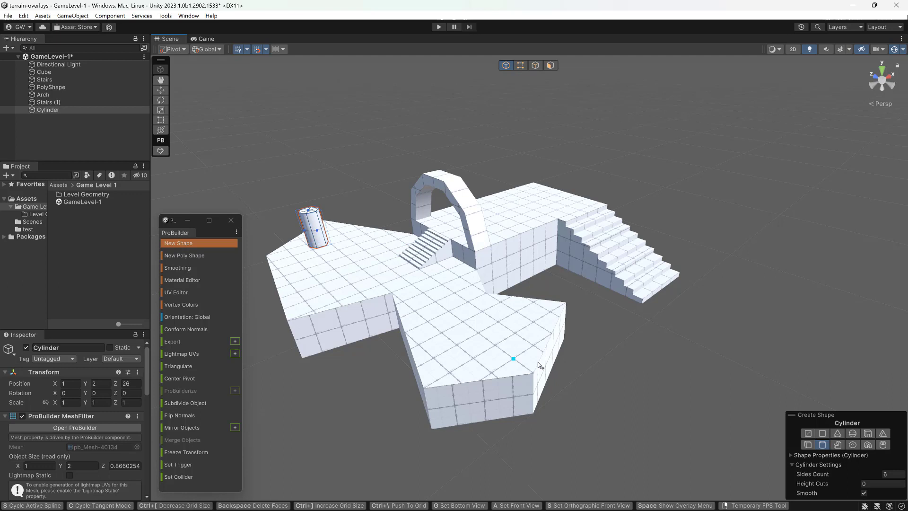
pyautogui.click(533, 307)
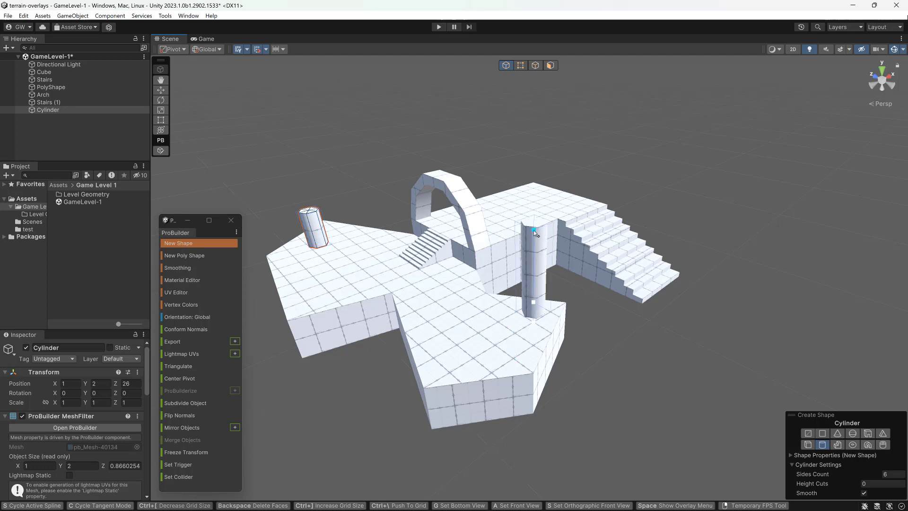
pyautogui.click(534, 222)
pyautogui.click(573, 202)
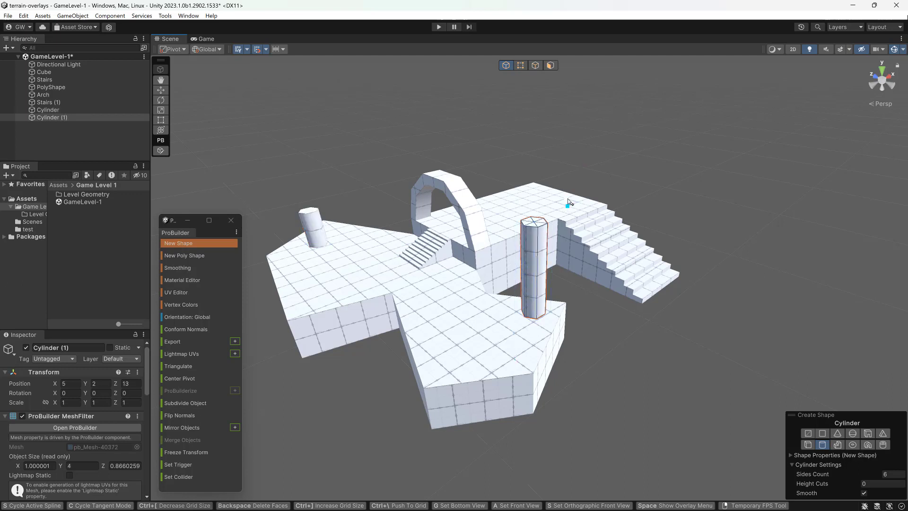
# Step: Draw a 1-unit-tall cylinder on the left floor and exit shape creation with nothing selected
pyautogui.moveTo(318, 290); pyautogui.dragTo(314, 303)
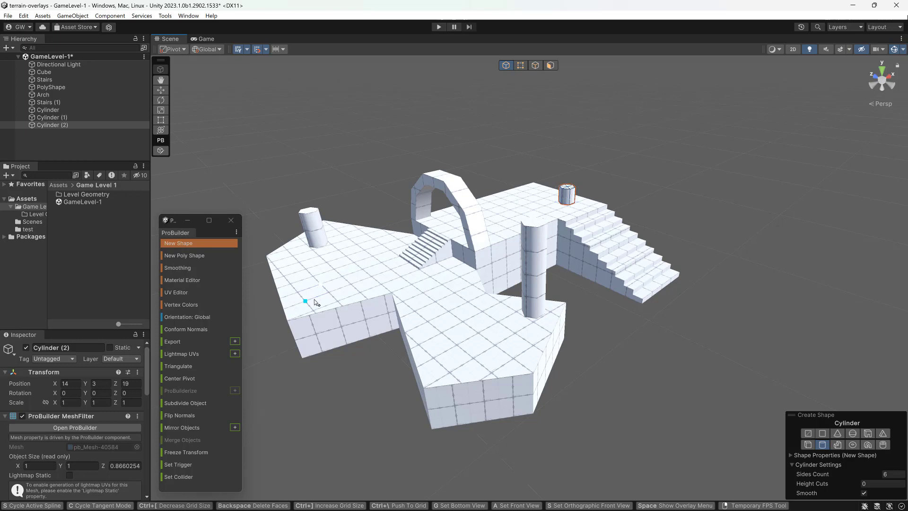
pyautogui.click(300, 258)
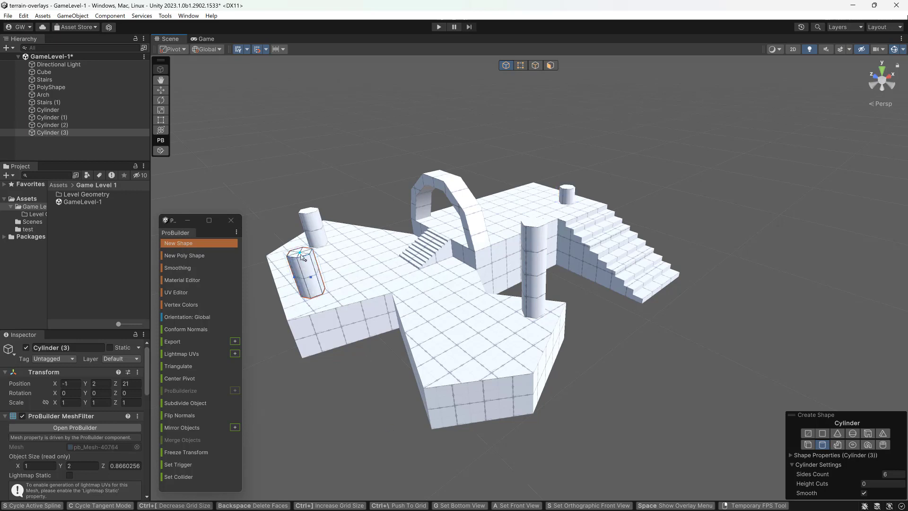
pyautogui.moveTo(302, 259); pyautogui.dragTo(305, 279)
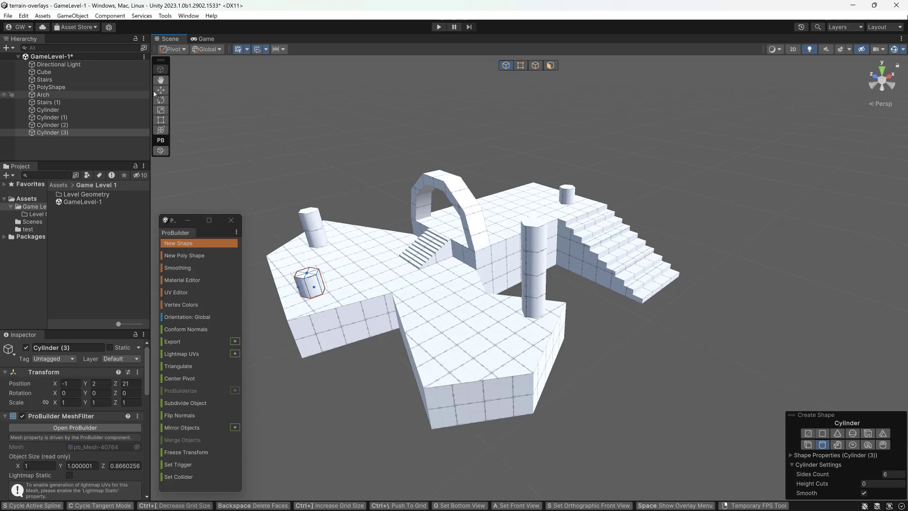
pyautogui.click(608, 282)
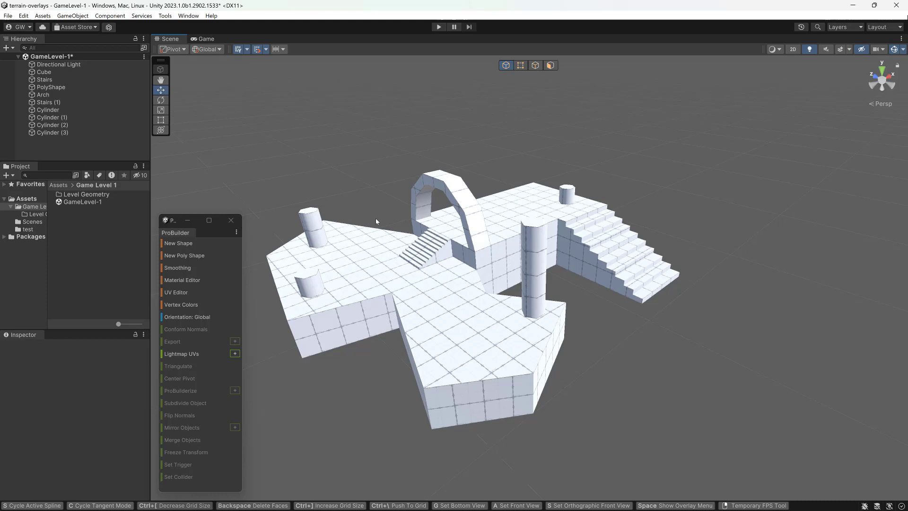
# Step: Orbit the view and select the back-left Cylinder as the object to export
pyautogui.click(534, 271)
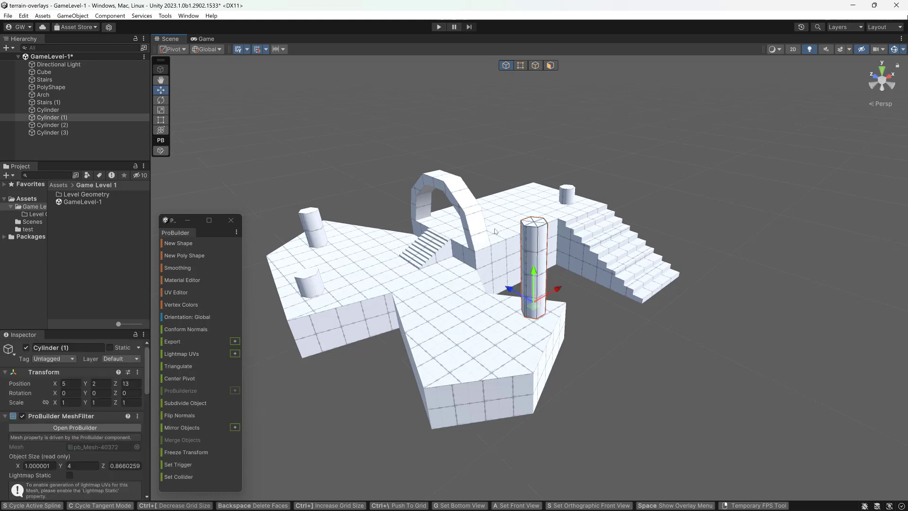
pyautogui.click(391, 217)
pyautogui.moveTo(378, 222); pyautogui.dragTo(365, 223, button='right')
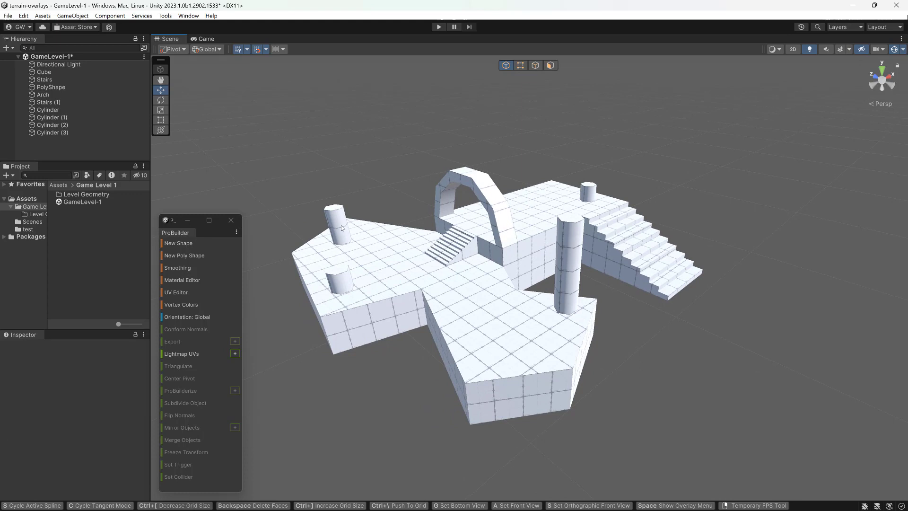
pyautogui.click(341, 225)
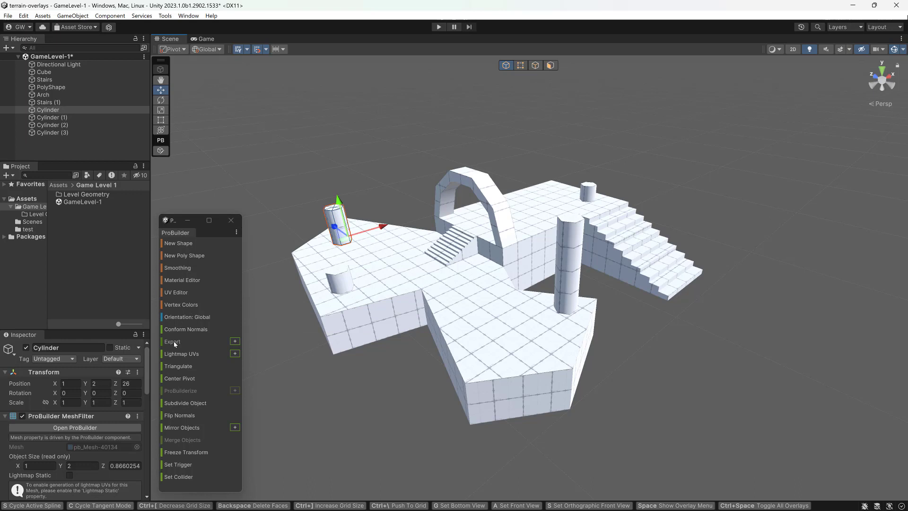
# Step: Open the cylinder's ProBuilder export options and move the panel to the scene centre
pyautogui.click(234, 341)
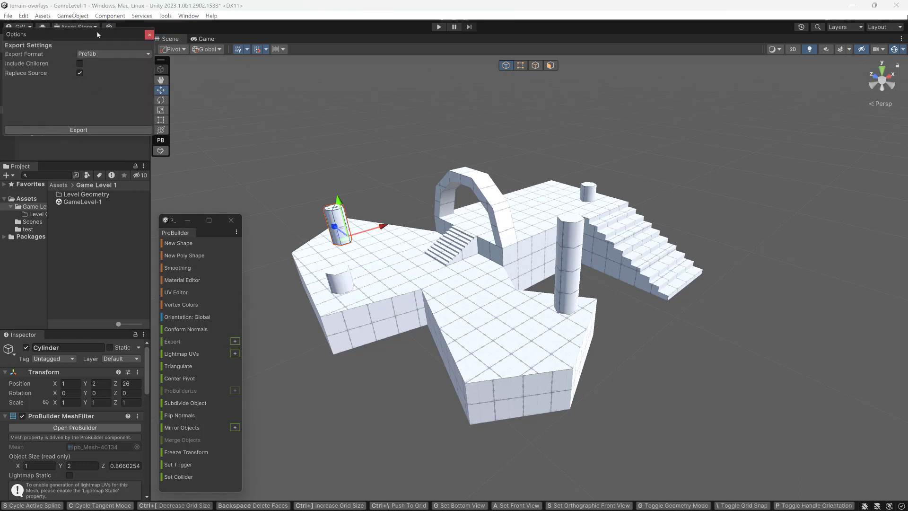
pyautogui.moveTo(96, 34); pyautogui.dragTo(489, 133)
pyautogui.click(495, 125)
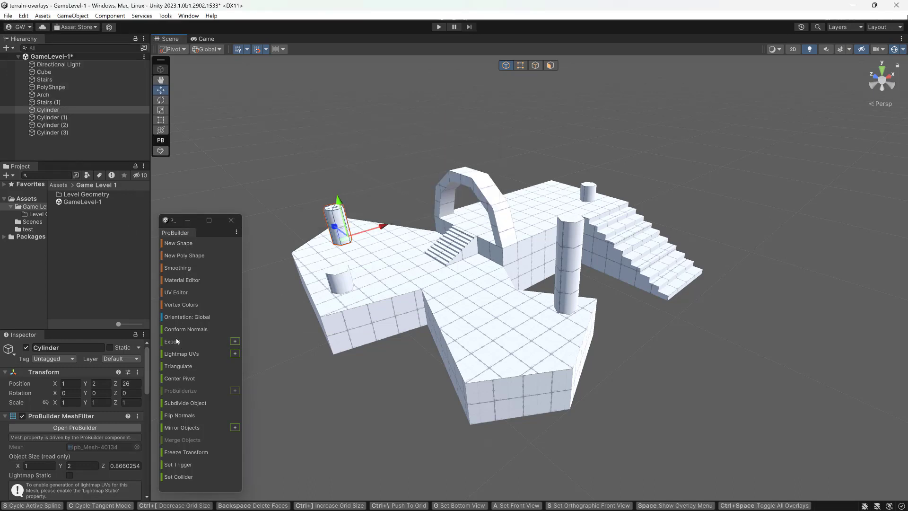
pyautogui.click(235, 341)
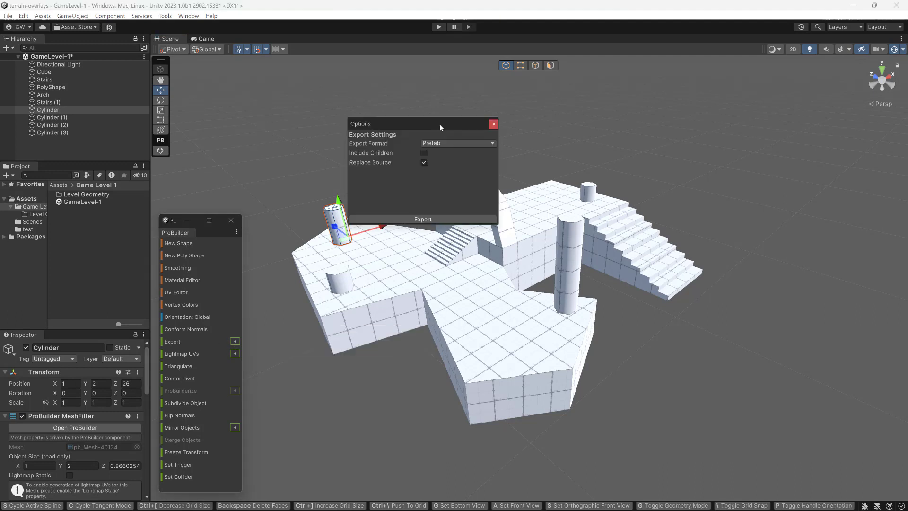
pyautogui.moveTo(440, 124); pyautogui.dragTo(515, 229)
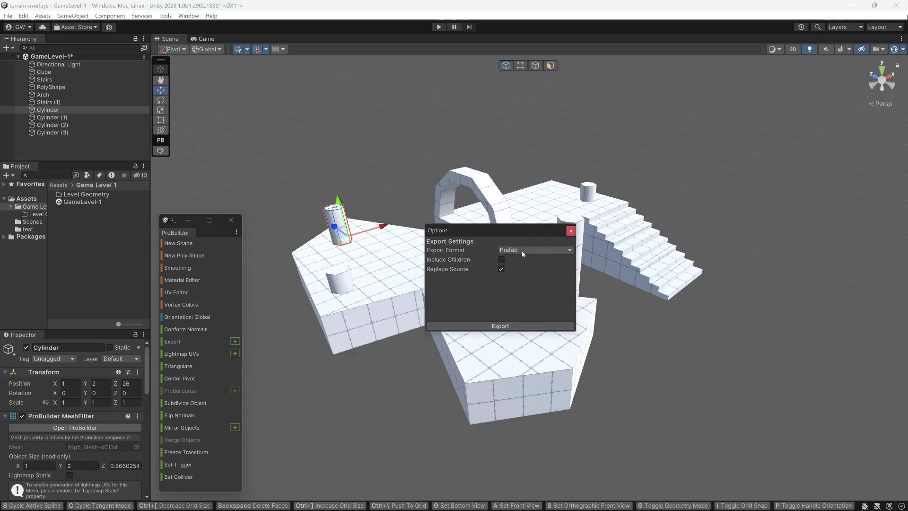
# Step: Set Export Format to Asset, leaving Replace Source enabled
pyautogui.click(522, 251)
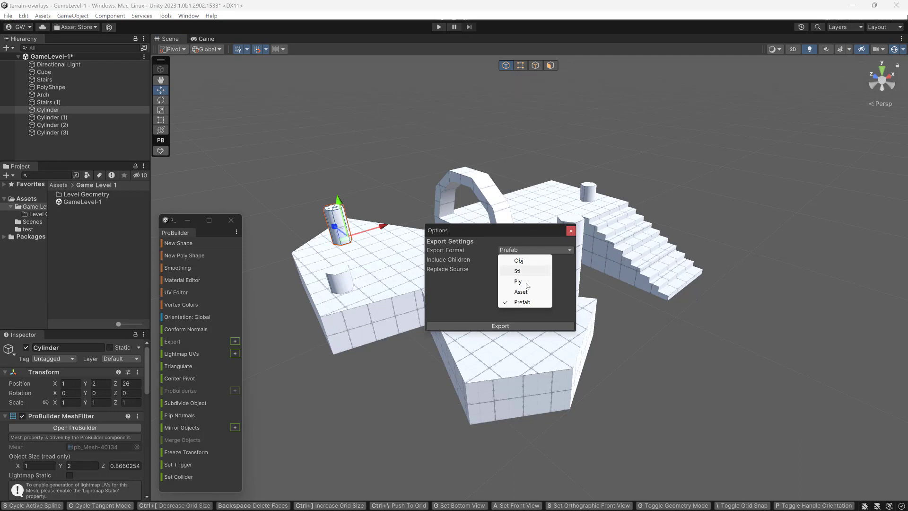
pyautogui.click(530, 307)
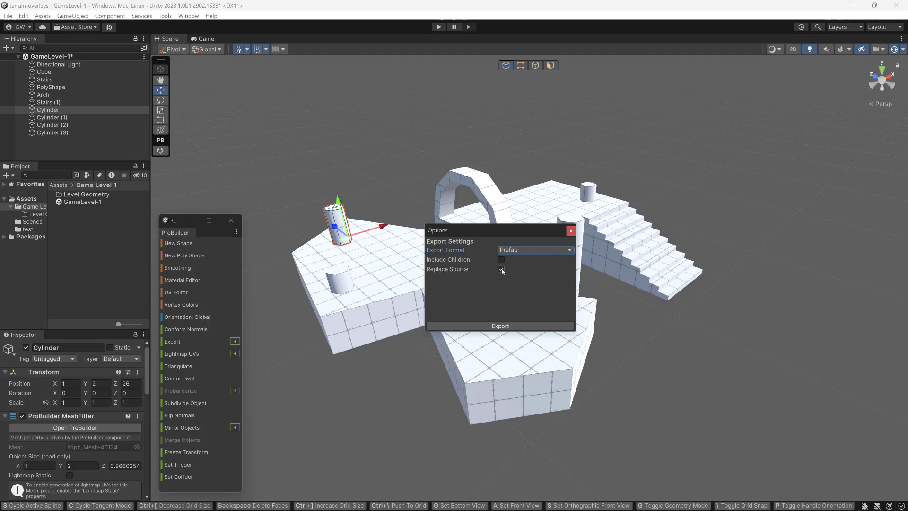
pyautogui.click(521, 251)
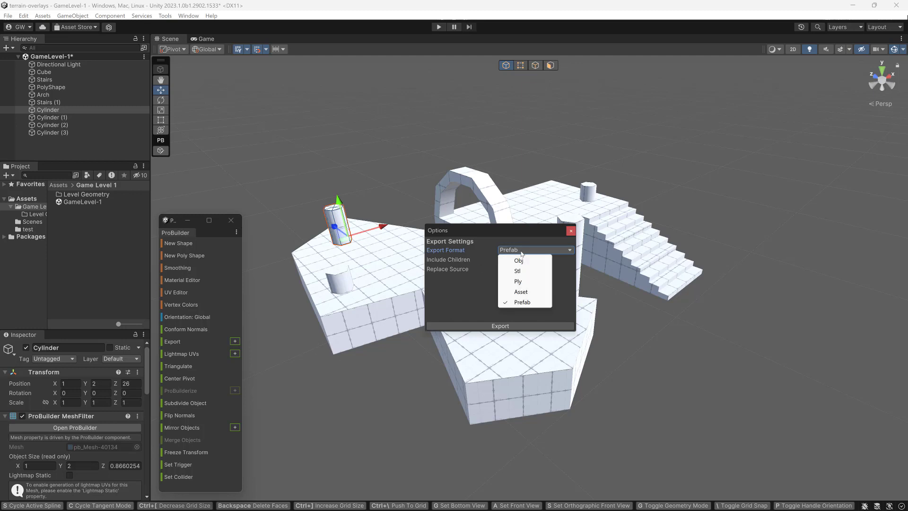
pyautogui.click(521, 292)
pyautogui.click(516, 250)
pyautogui.click(522, 302)
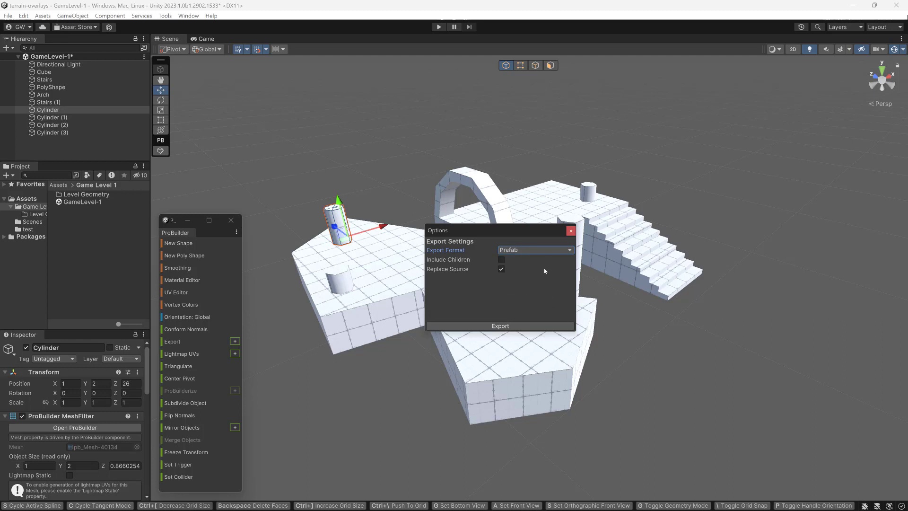
pyautogui.click(518, 255)
pyautogui.click(523, 292)
# Step: Export the Cylinder asset into Game Level 1/Level Geometry and close Export Options
pyautogui.click(503, 330)
pyautogui.click(120, 90)
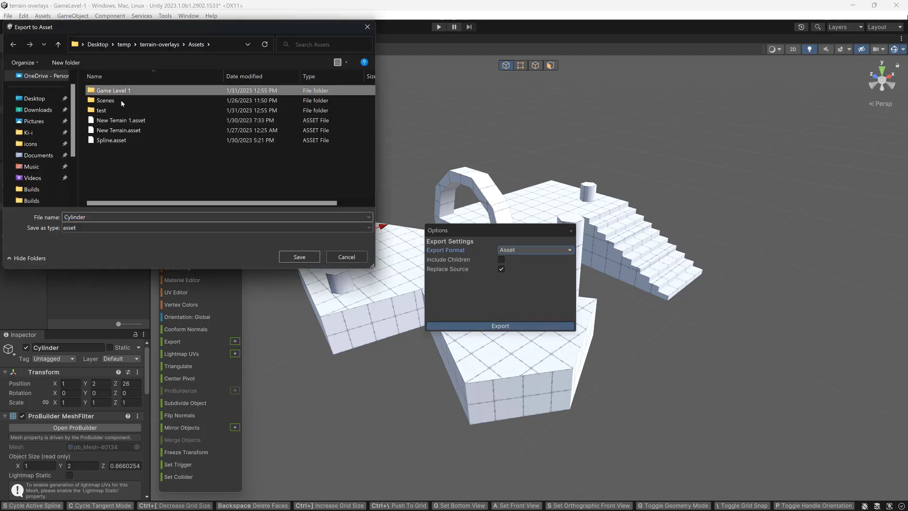
pyautogui.doubleClick(121, 90)
pyautogui.doubleClick(108, 91)
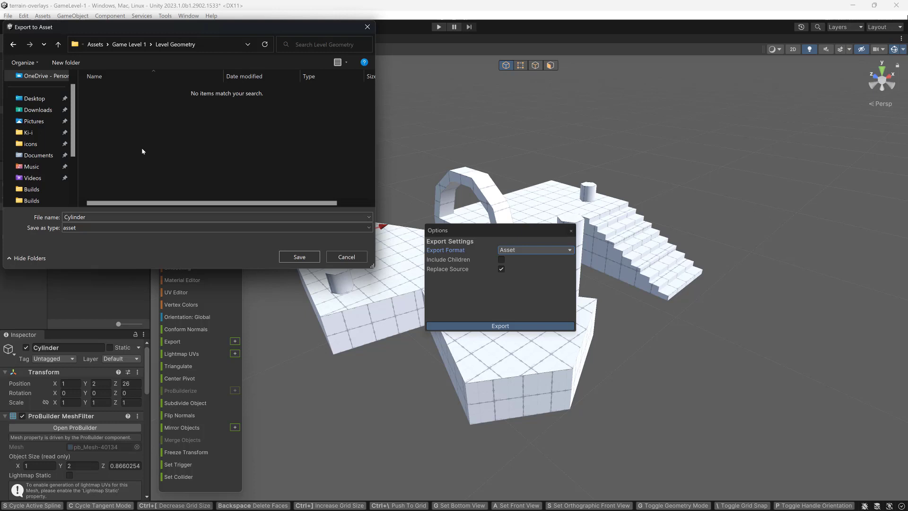
pyautogui.click(299, 256)
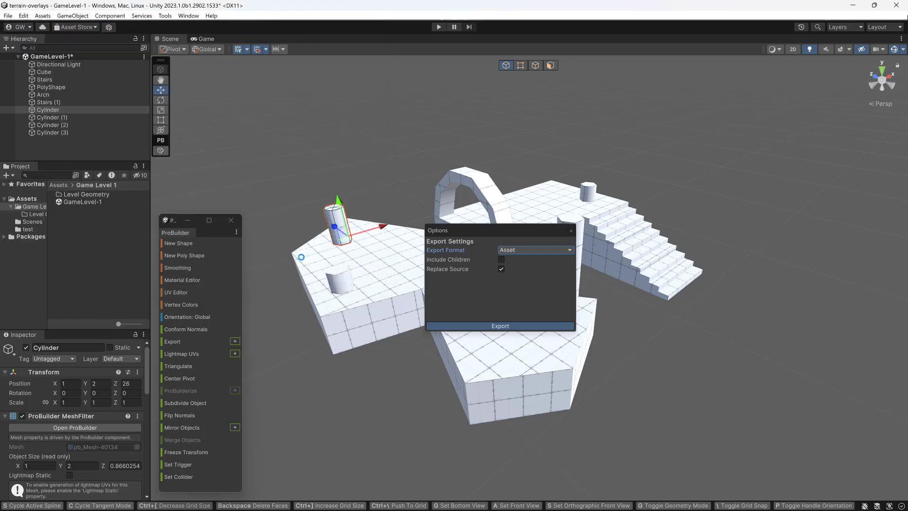
pyautogui.click(571, 230)
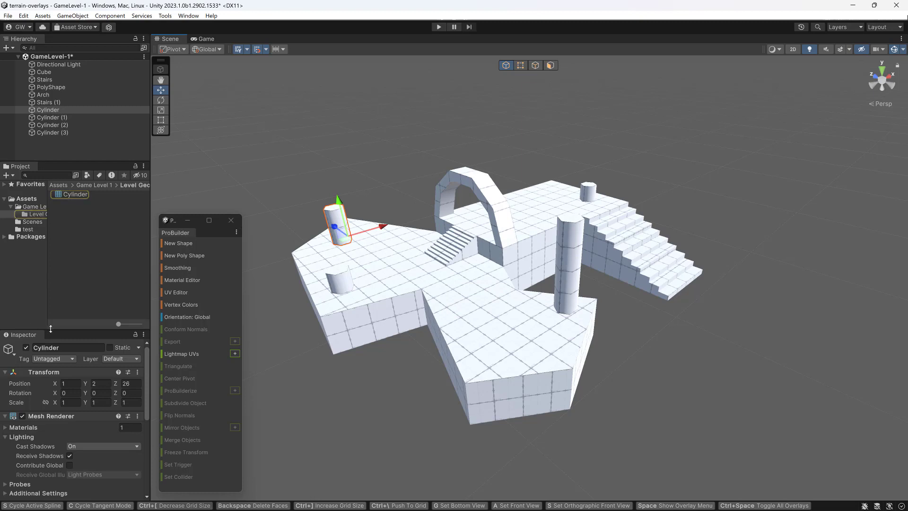
pyautogui.moveTo(50, 329); pyautogui.dragTo(60, 255)
pyautogui.scroll(-5, 71, 378)
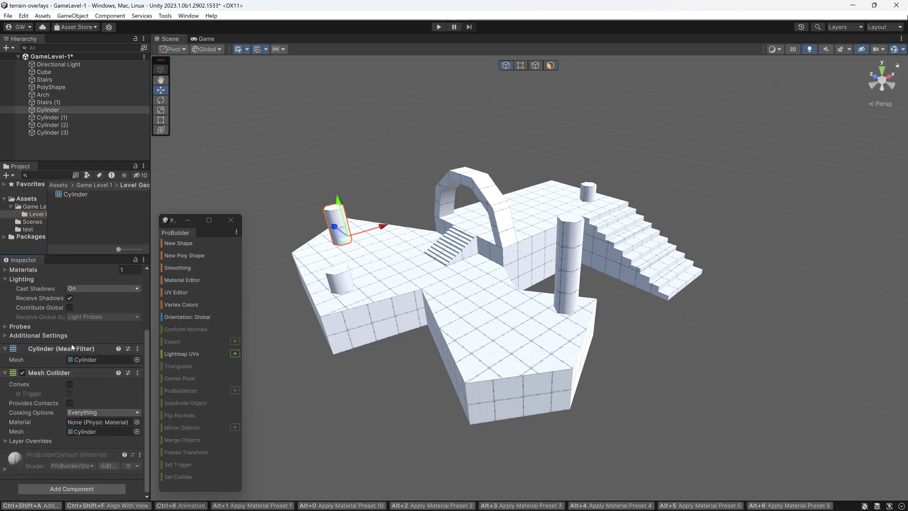
# Step: Adjust the small front cylinder's shape, then reselect the exported back-left cylinder
pyautogui.click(342, 281)
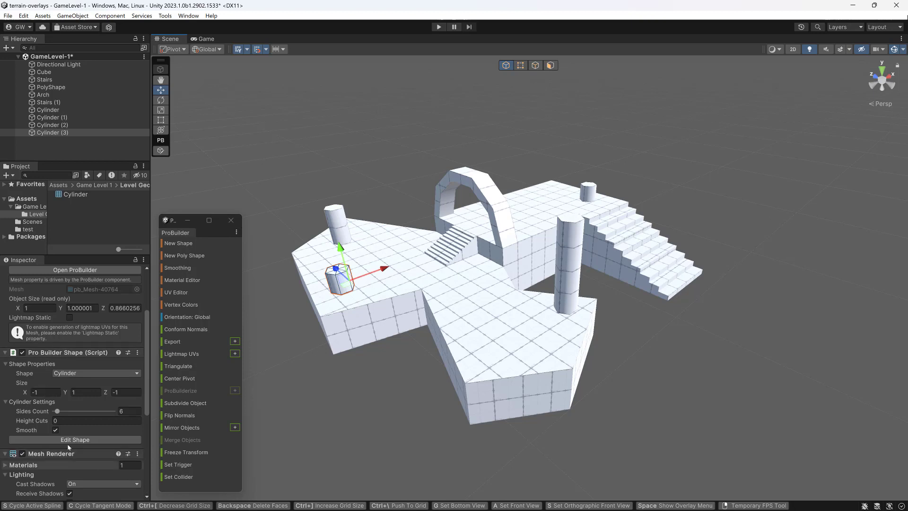
pyautogui.click(161, 150)
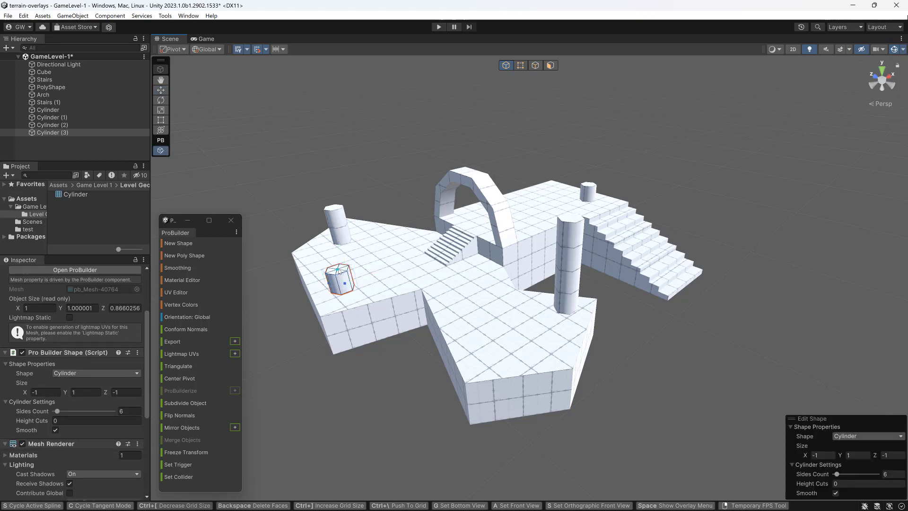
pyautogui.moveTo(340, 272); pyautogui.dragTo(342, 269)
pyautogui.click(280, 170)
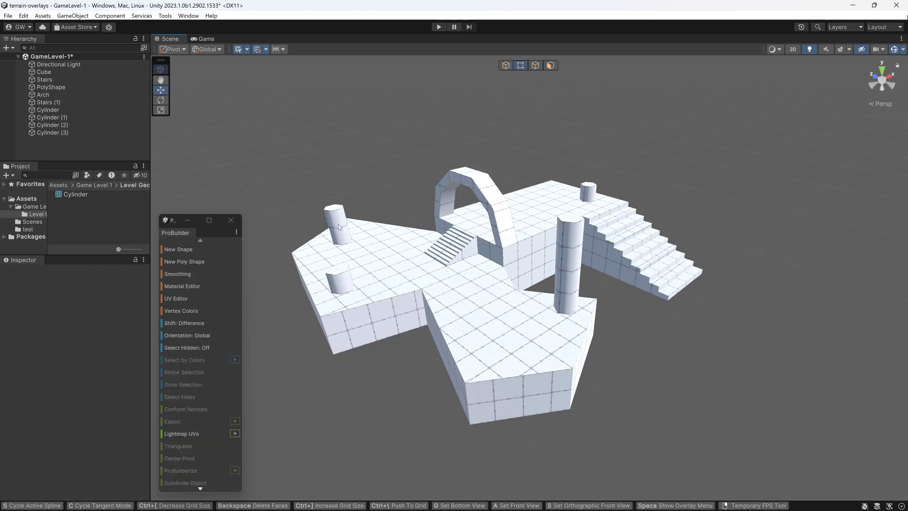
pyautogui.click(339, 227)
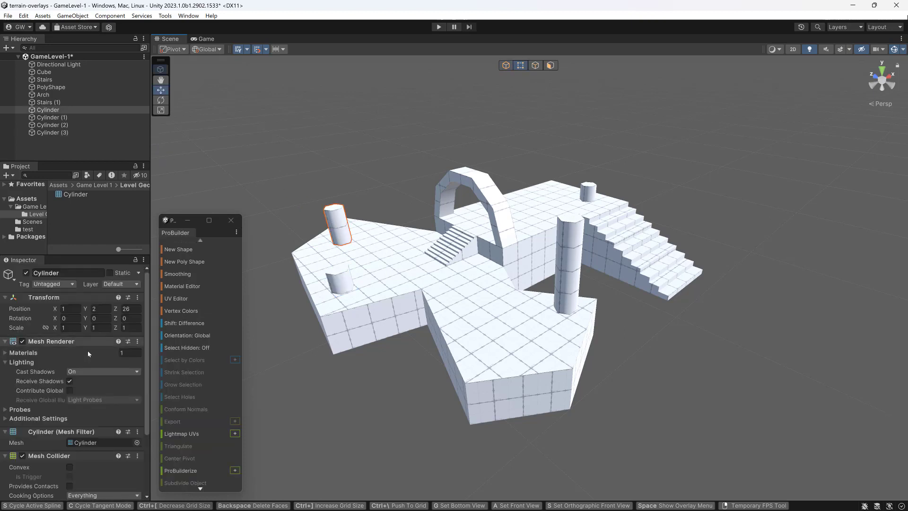
pyautogui.scroll(-3, 41, 385)
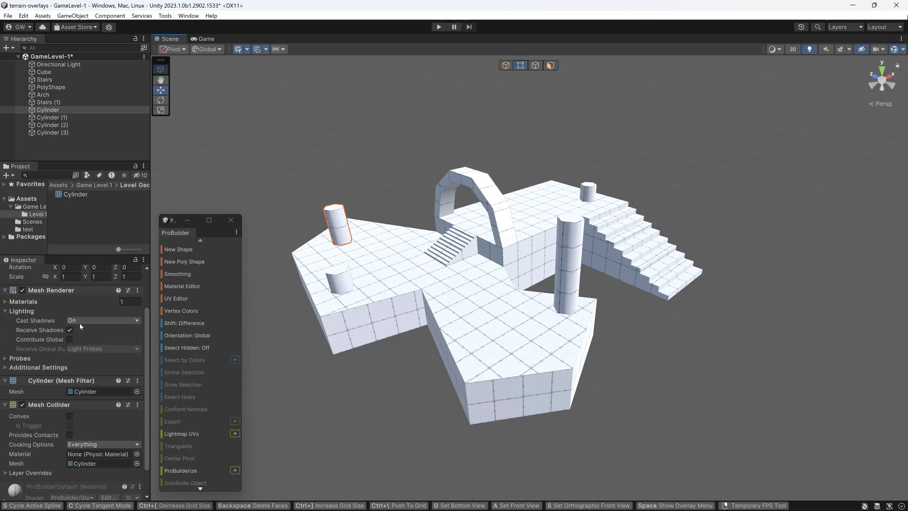
# Step: Select the Cylinder mesh asset and resize panels to read its 36 vertices, 24 triangles and bounds 1 × 2 × 0.866
pyautogui.click(90, 391)
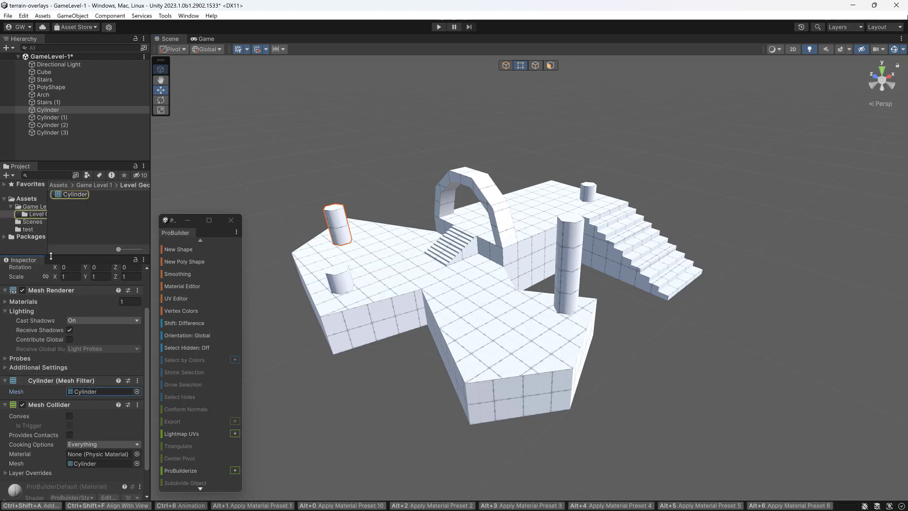
pyautogui.moveTo(51, 256); pyautogui.dragTo(89, 227)
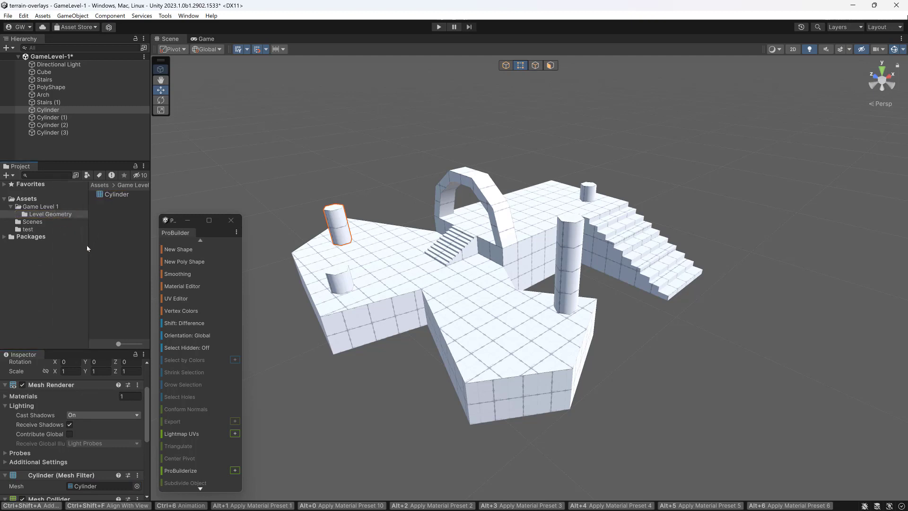
pyautogui.moveTo(87, 246); pyautogui.dragTo(48, 244)
pyautogui.click(70, 195)
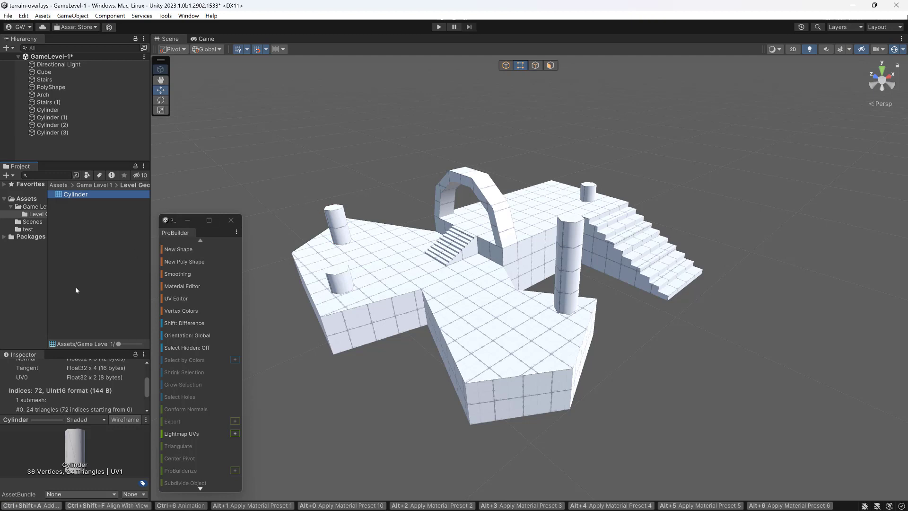
pyautogui.moveTo(36, 420); pyautogui.dragTo(38, 489)
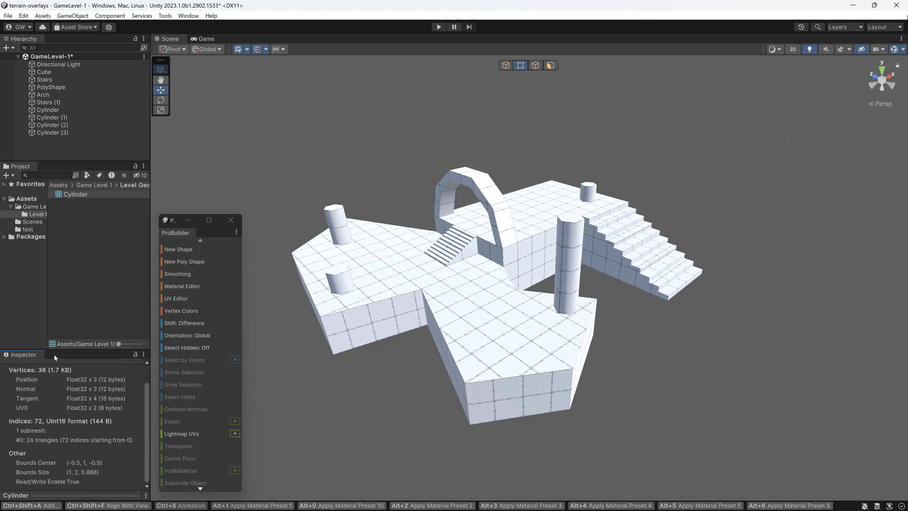
pyautogui.moveTo(54, 354); pyautogui.dragTo(54, 283)
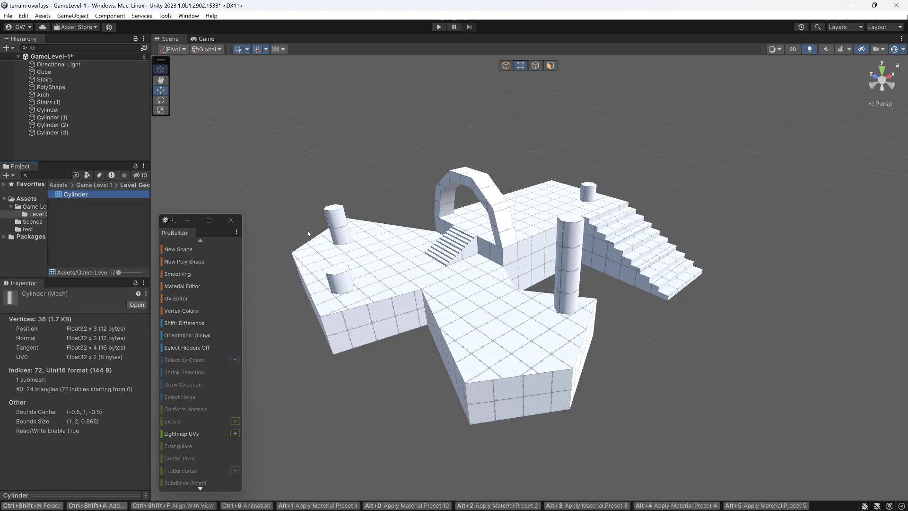
# Step: In Object Selection mode, box-select the whole level and Ctrl-deselect the back-left Cylinder
pyautogui.click(343, 233)
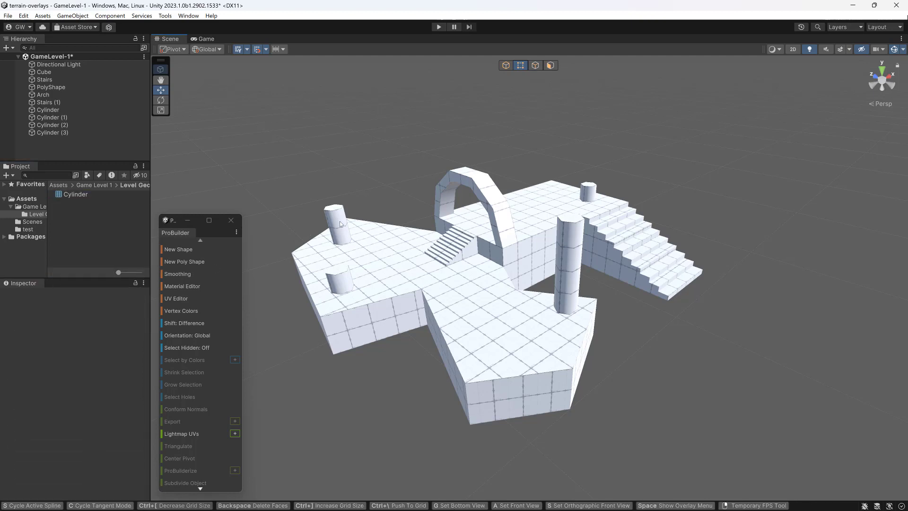
pyautogui.click(281, 197)
pyautogui.moveTo(264, 84); pyautogui.dragTo(754, 464)
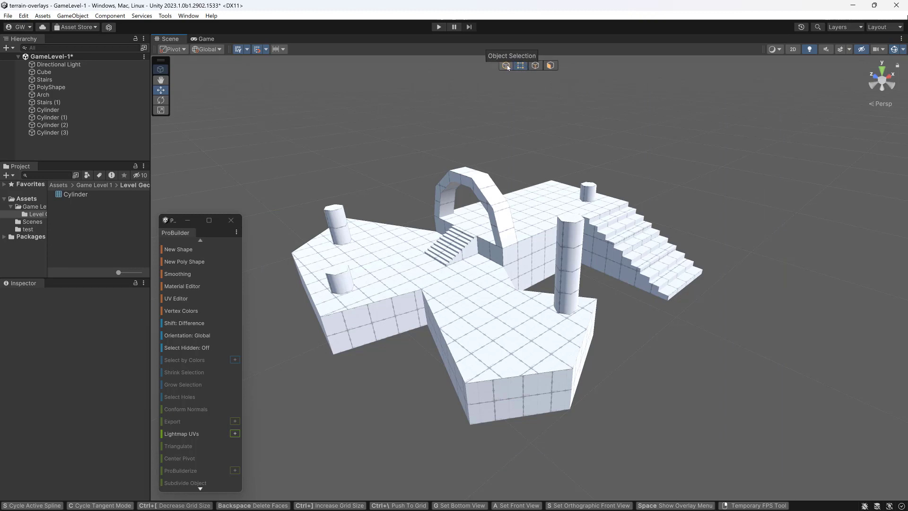
pyautogui.click(507, 67)
pyautogui.moveTo(245, 93); pyautogui.dragTo(785, 483)
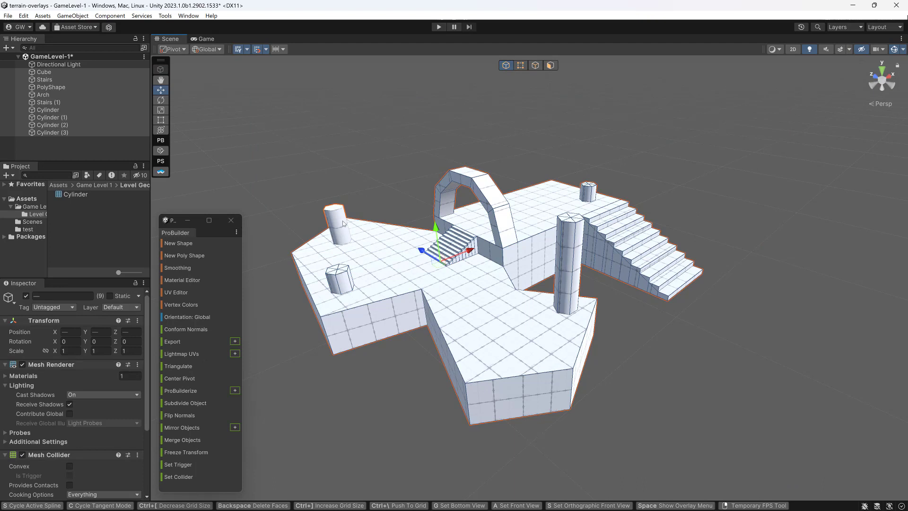
pyautogui.press('ctrl')
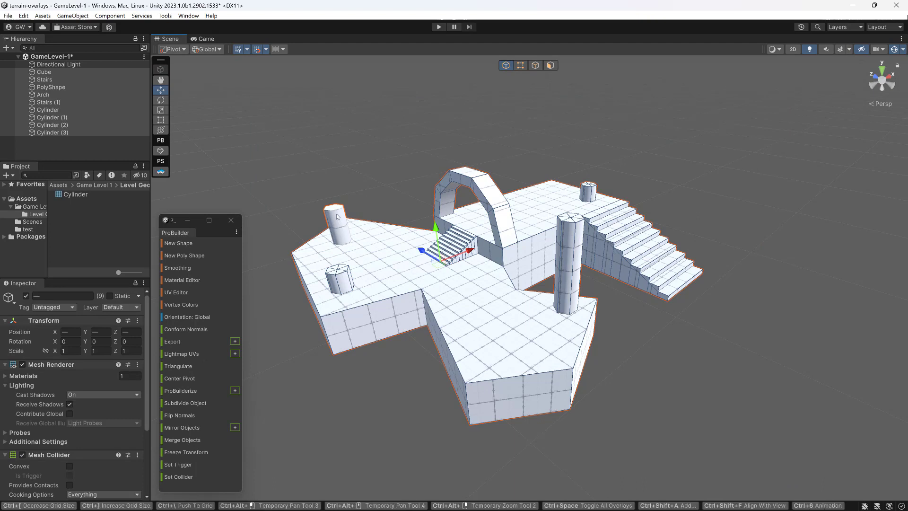
pyautogui.keyDown('ctrl'); pyautogui.click(339, 221); pyautogui.keyUp('ctrl')
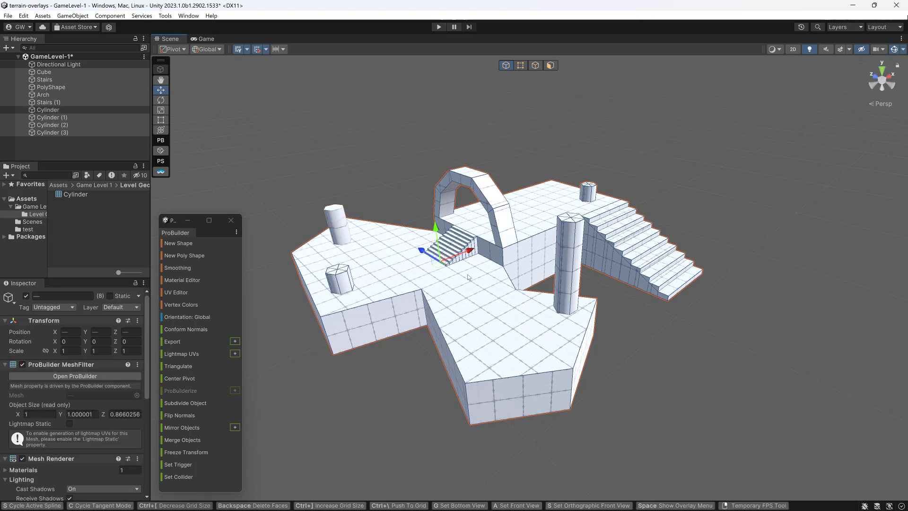
# Step: Export the eight selected meshes as Prefab into Assets/Game Level 1/Level Geometry
pyautogui.click(235, 341)
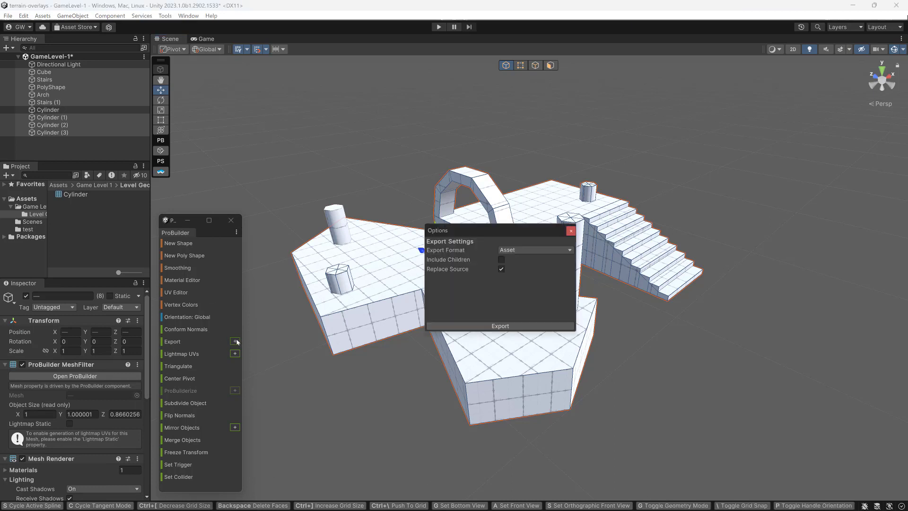
pyautogui.click(524, 254)
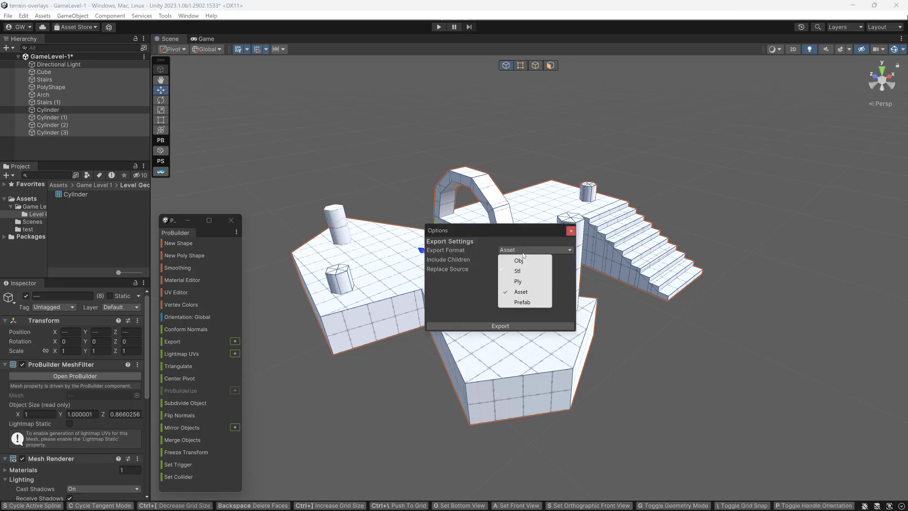
pyautogui.click(531, 304)
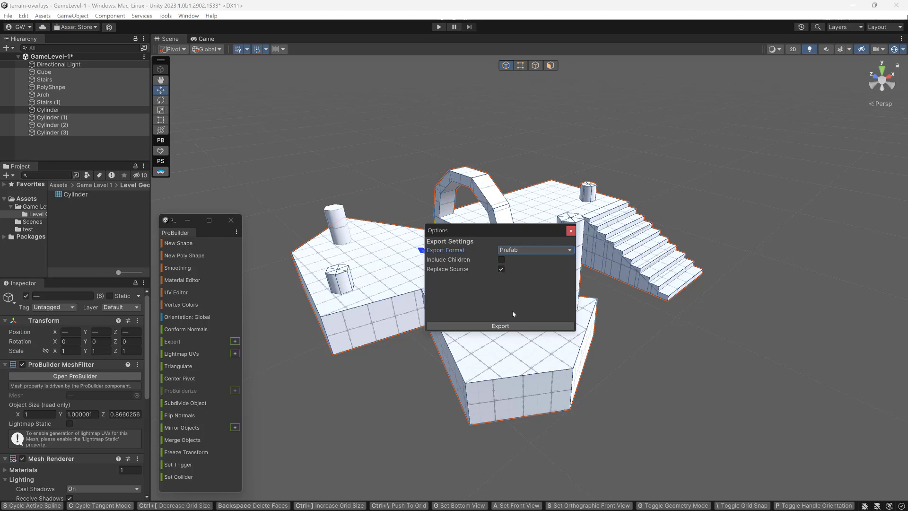
pyautogui.click(515, 327)
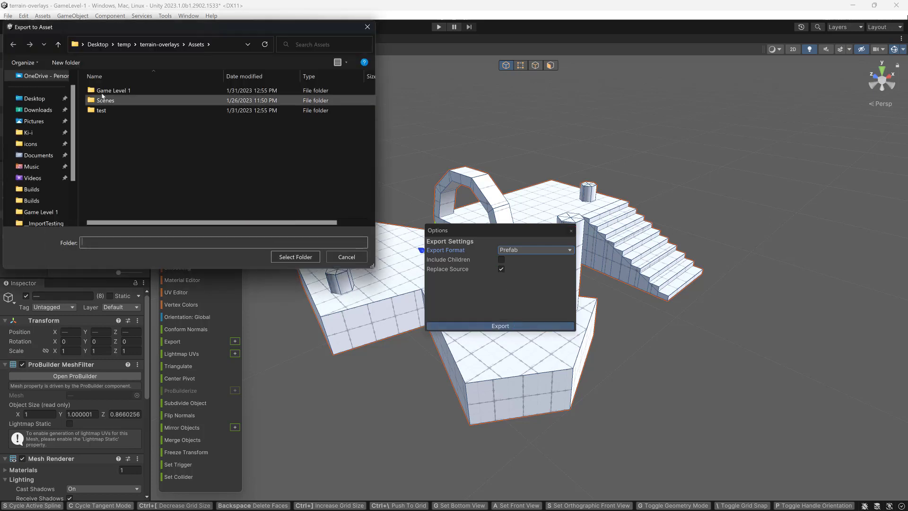
pyautogui.doubleClick(107, 91)
pyautogui.doubleClick(107, 92)
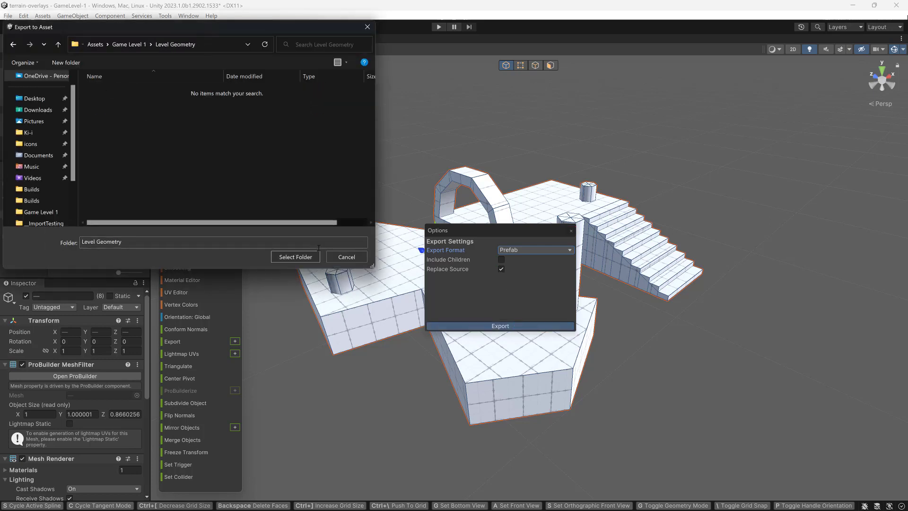
pyautogui.click(295, 257)
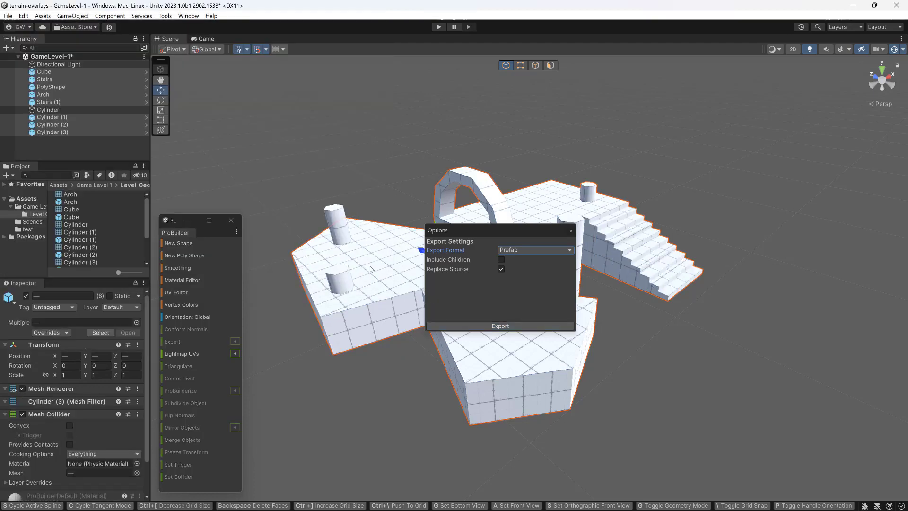
# Step: Check that the scene Arch uses the exported Arch mesh and is an instance of the Arch prefab
pyautogui.click(571, 231)
pyautogui.click(472, 209)
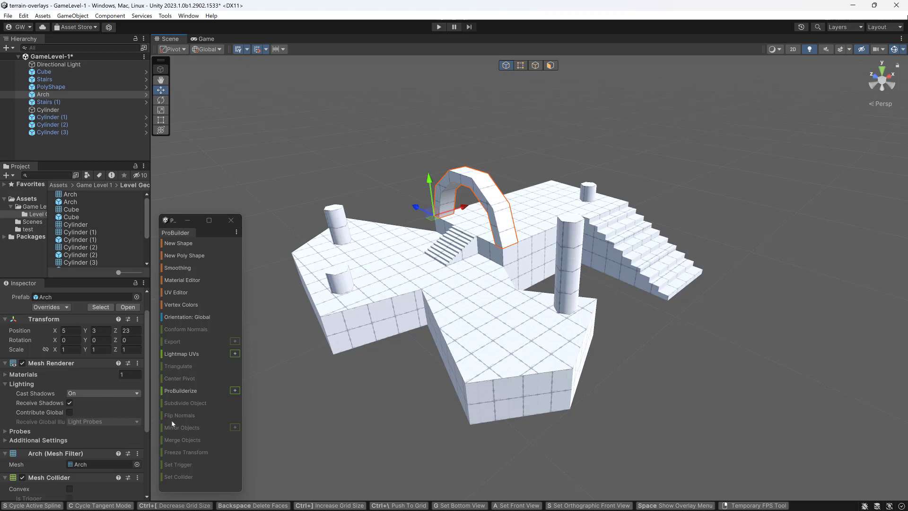
pyautogui.scroll(-2, 98, 424)
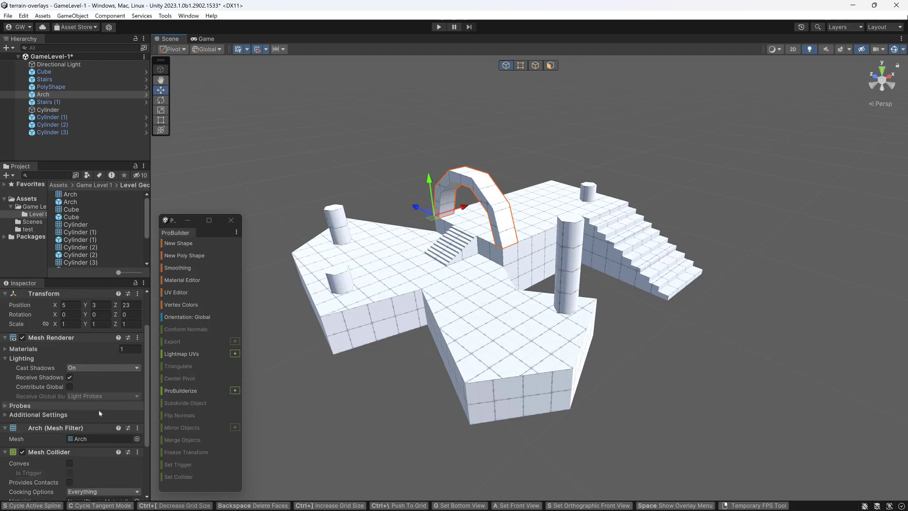
pyautogui.click(83, 439)
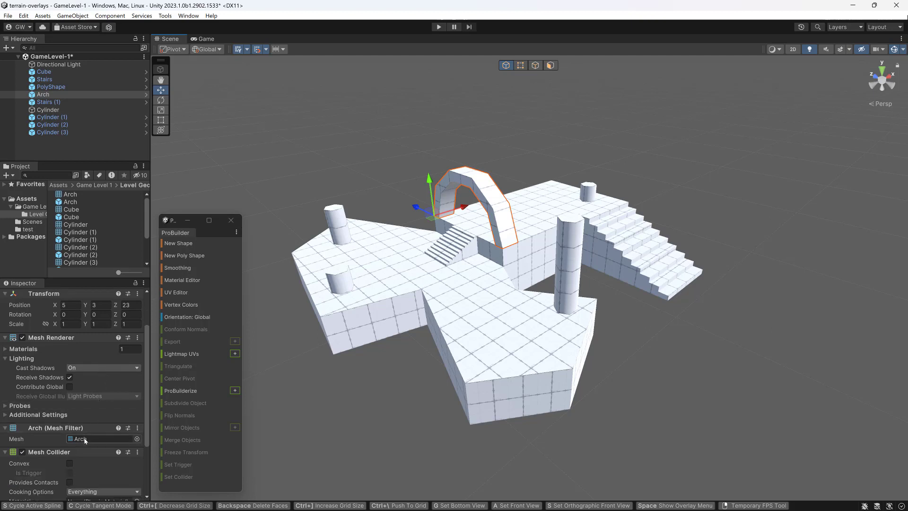
pyautogui.click(68, 202)
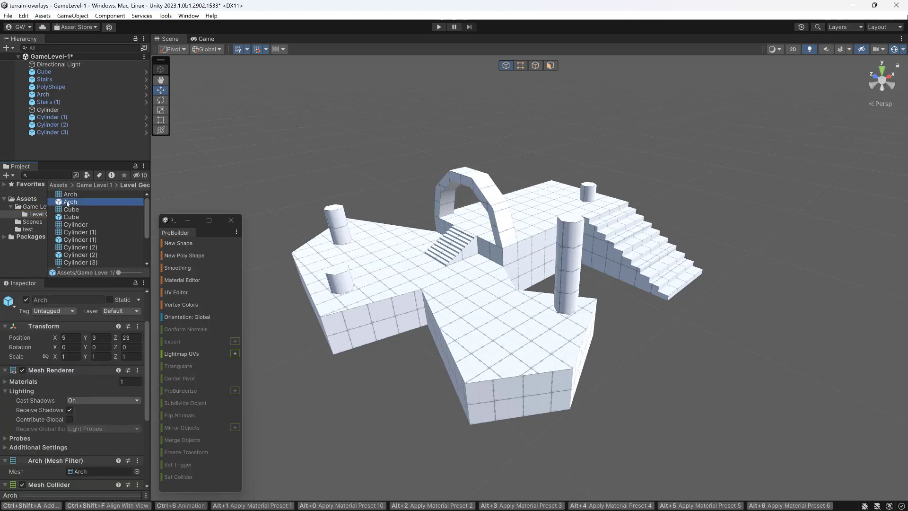
# Step: Drop a test copy of the Arch prefab into the level, delete Arch (1), then select the PolyShape floor
pyautogui.moveTo(70, 205); pyautogui.dragTo(341, 211)
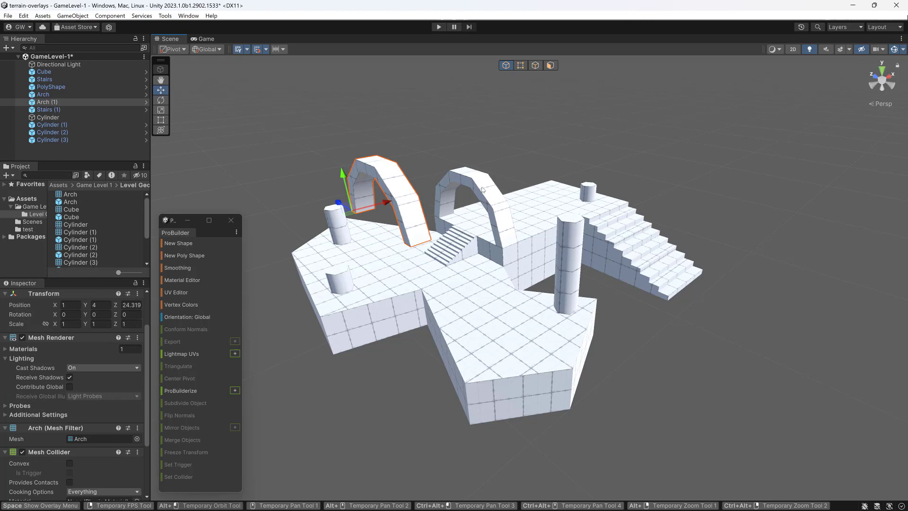
pyautogui.click(496, 176)
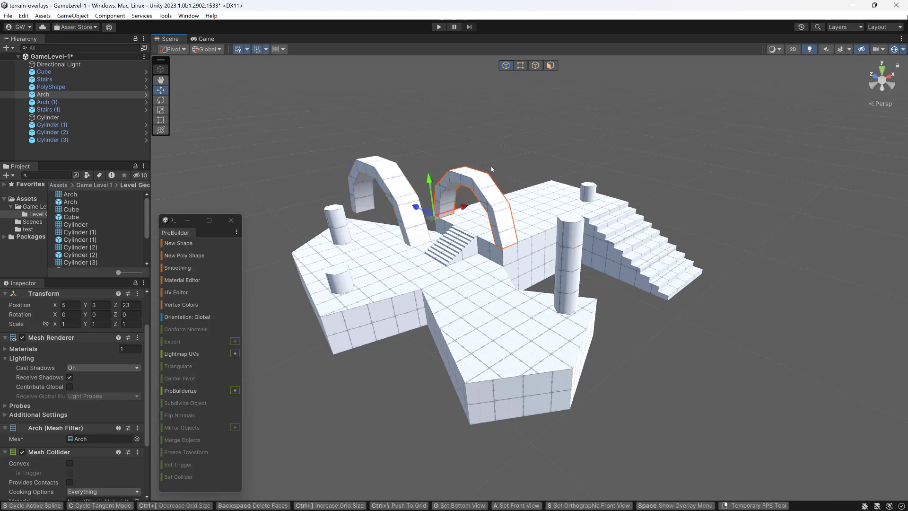
pyautogui.scroll(-2, 64, 409)
pyautogui.scroll(-2, 65, 410)
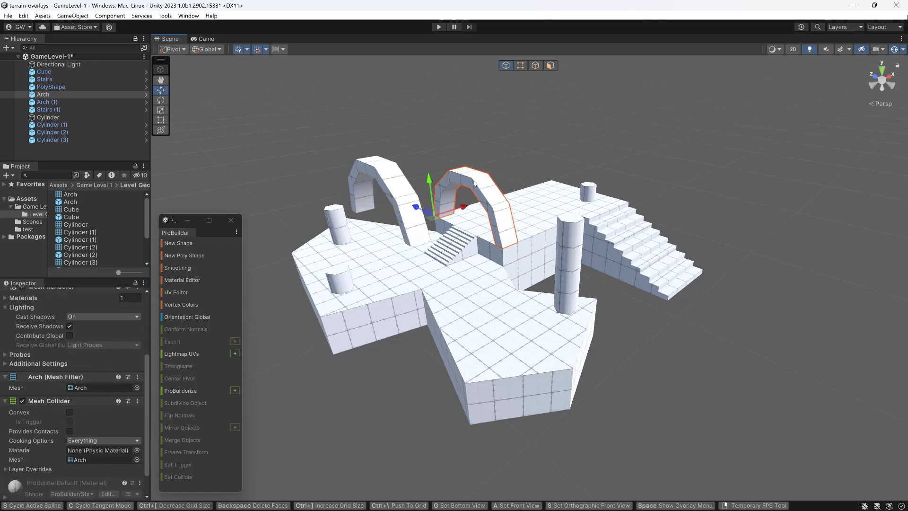
pyautogui.click(391, 170)
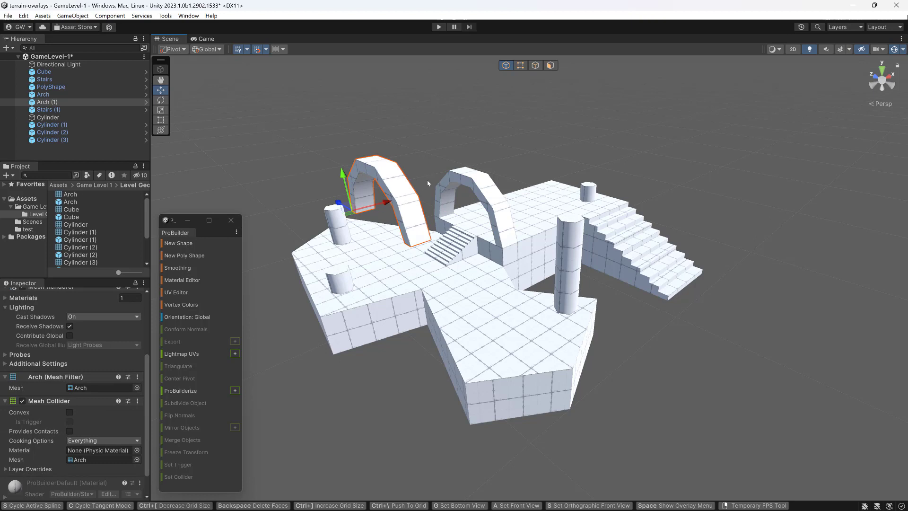
pyautogui.press('Delete')
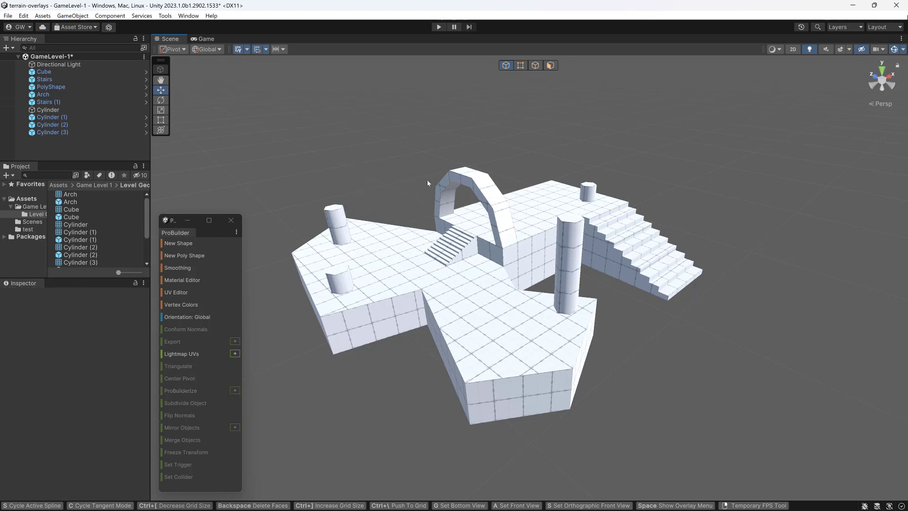
pyautogui.click(410, 256)
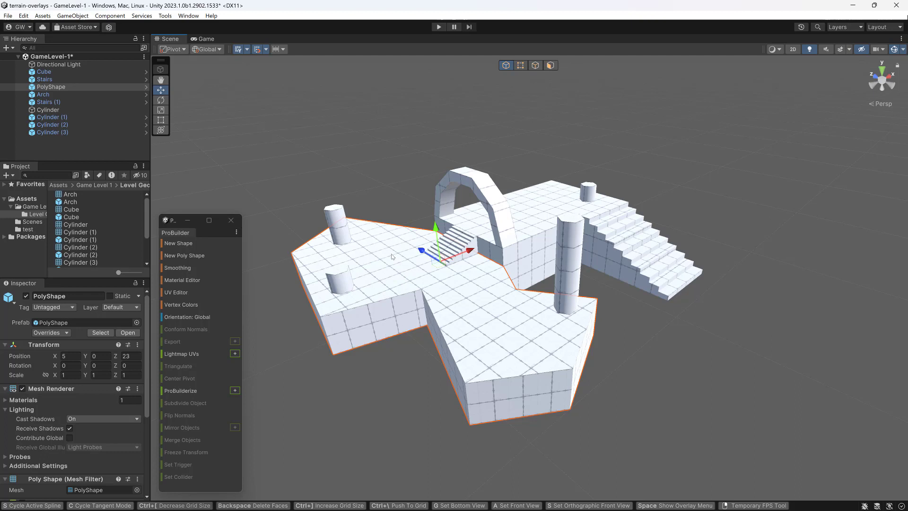
# Step: Show ProBuilderize Options for PolyShape (Import Quads and Smoothing on, threshold 1) and move the dialog aside
pyautogui.click(234, 390)
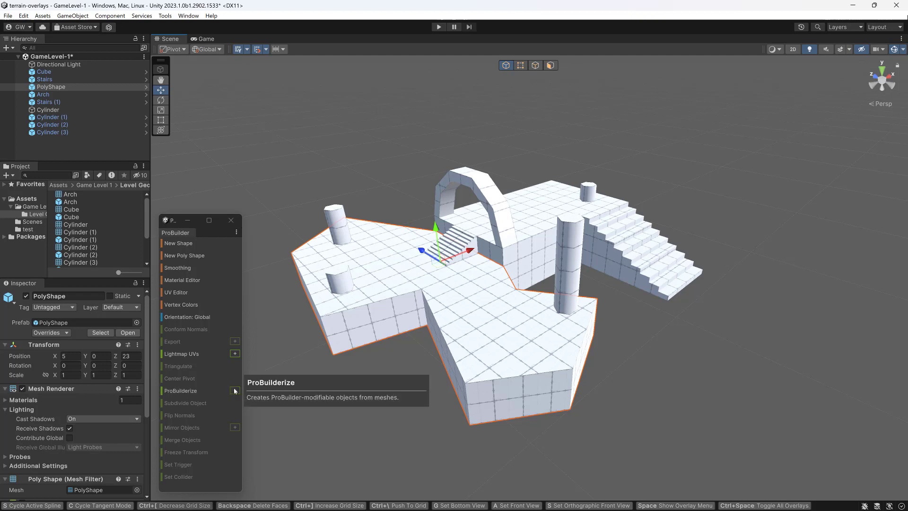
pyautogui.moveTo(518, 230); pyautogui.dragTo(505, 128)
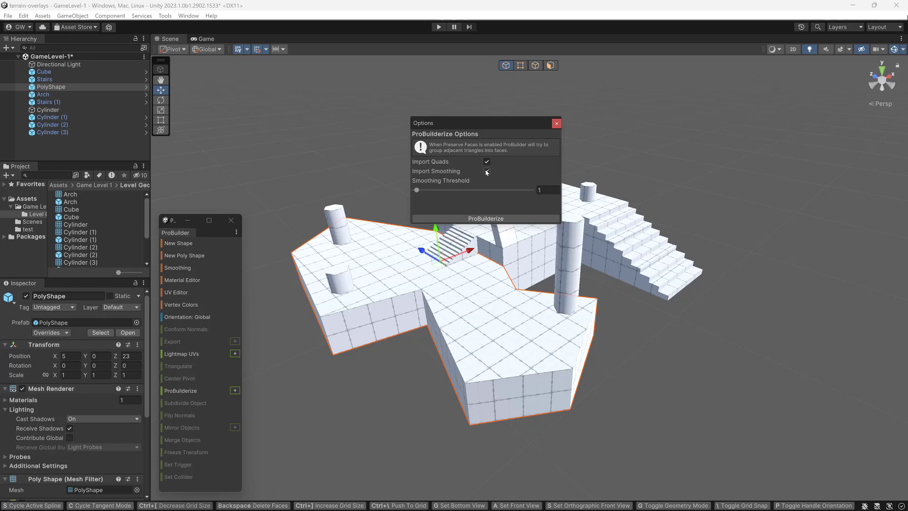
# Step: ProBuilderize the PolyShape floor, grow-select all its top faces, and drag them down along Y
pyautogui.click(557, 124)
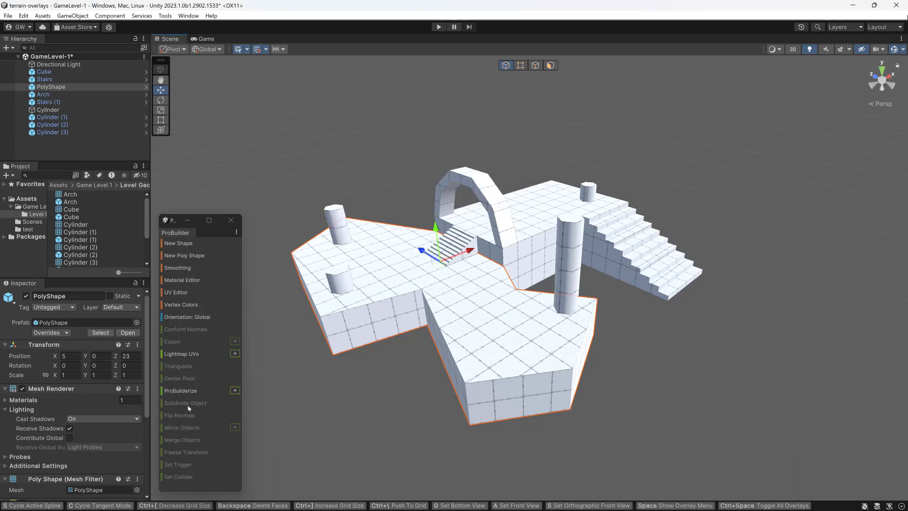
pyautogui.click(178, 391)
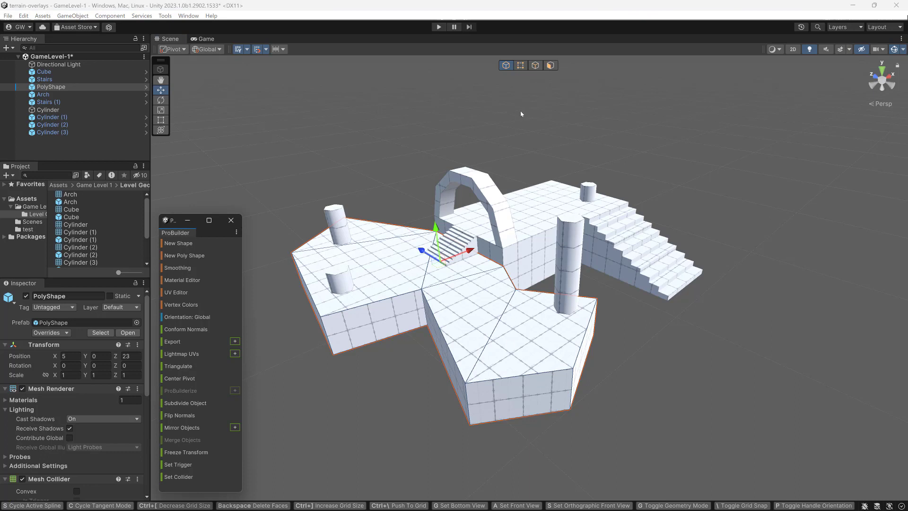
pyautogui.click(552, 65)
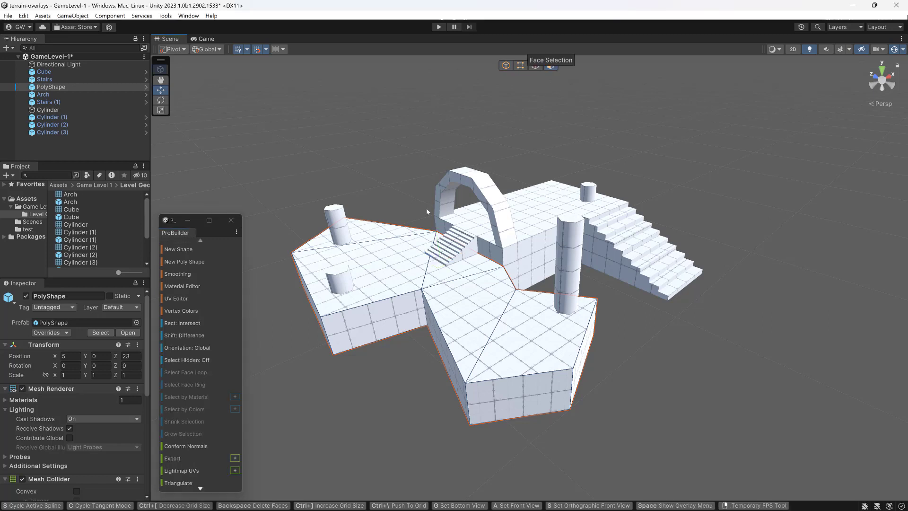
pyautogui.click(377, 243)
pyautogui.click(471, 289)
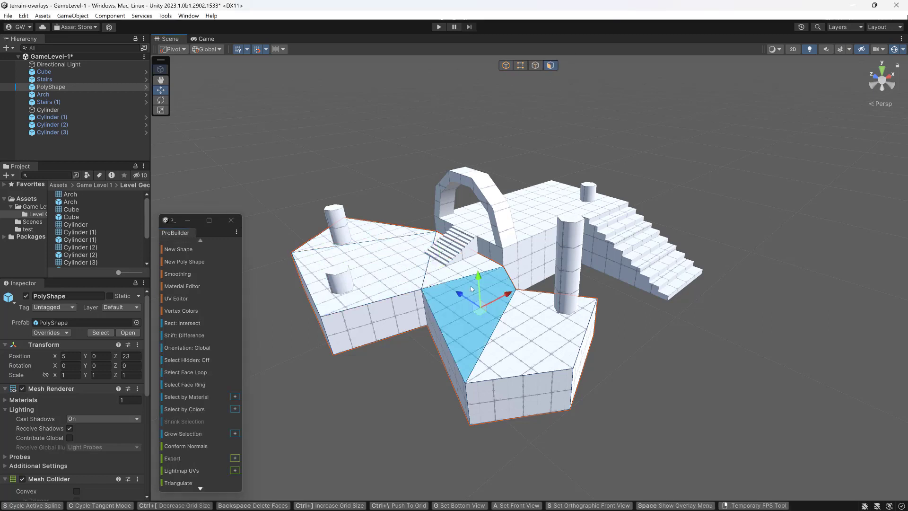
pyautogui.hotkey('alt', 'g')
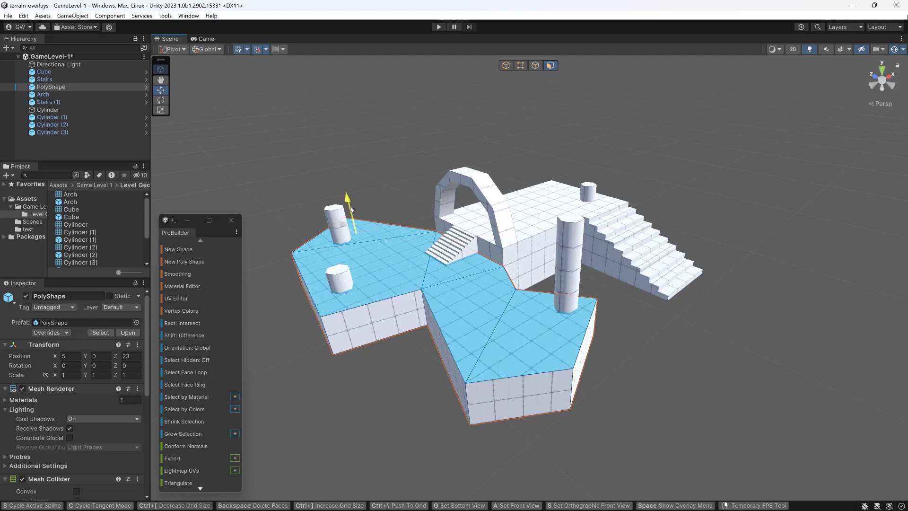
pyautogui.moveTo(348, 197); pyautogui.dragTo(386, 220)
# Step: In Object Selection, inspect the components of Arch, Cylinder (1), PolyShape and Stairs in turn
pyautogui.click(506, 65)
pyautogui.click(501, 218)
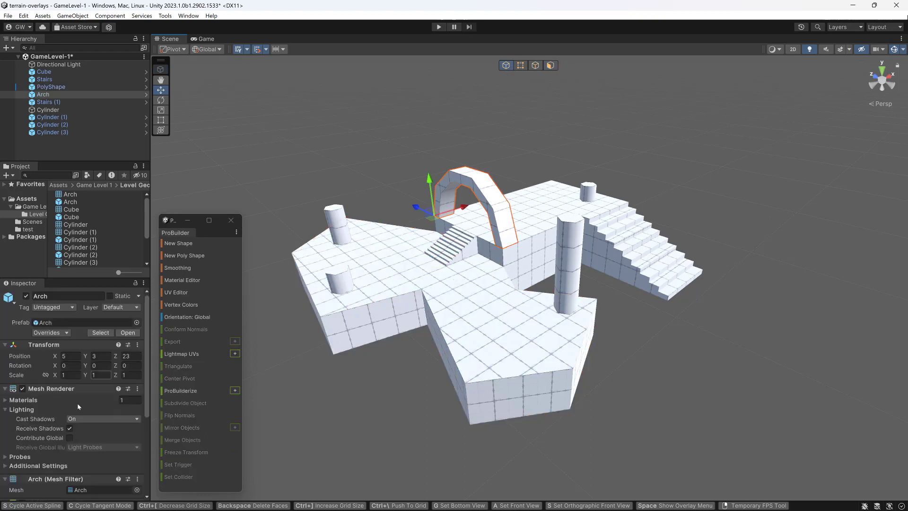
pyautogui.scroll(-3, 79, 406)
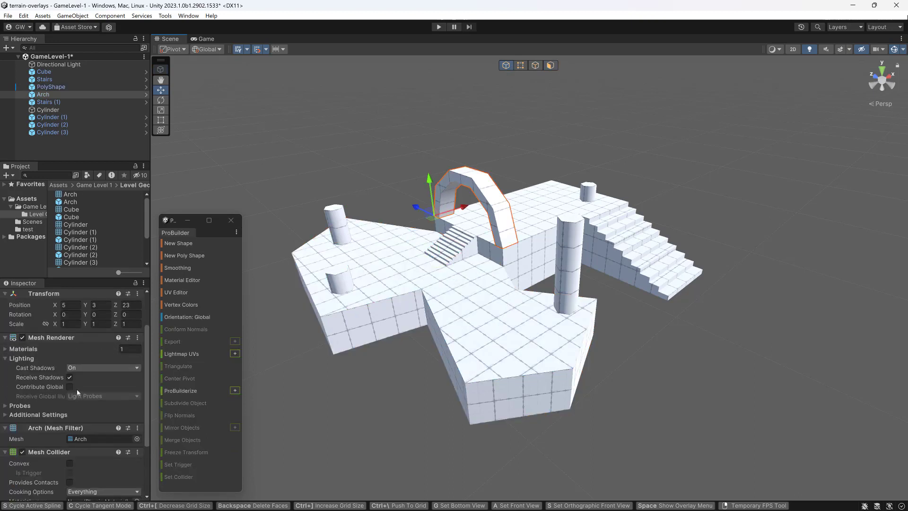
pyautogui.click(573, 261)
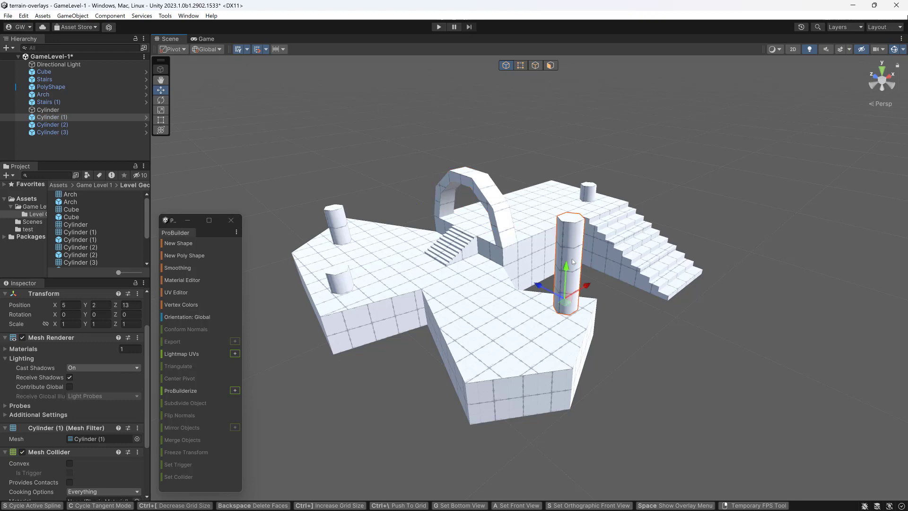
pyautogui.click(488, 320)
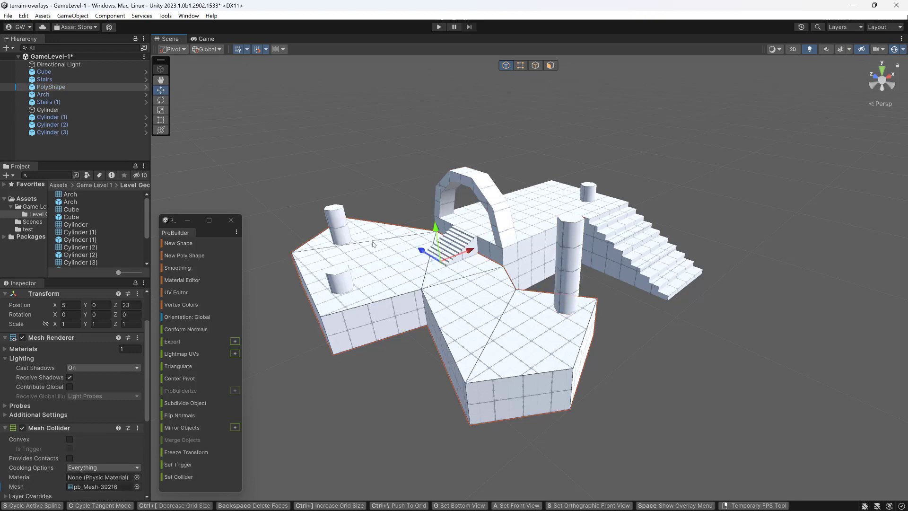
pyautogui.click(608, 243)
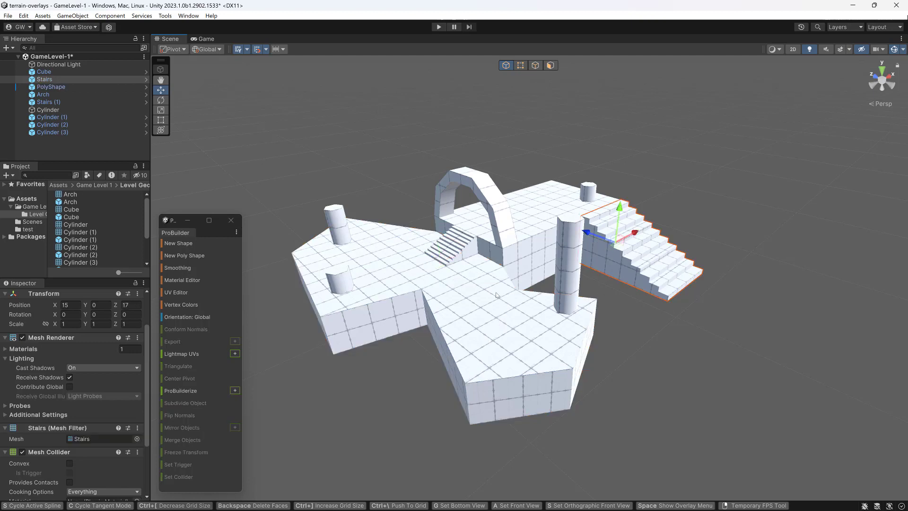
pyautogui.scroll(-3, 109, 358)
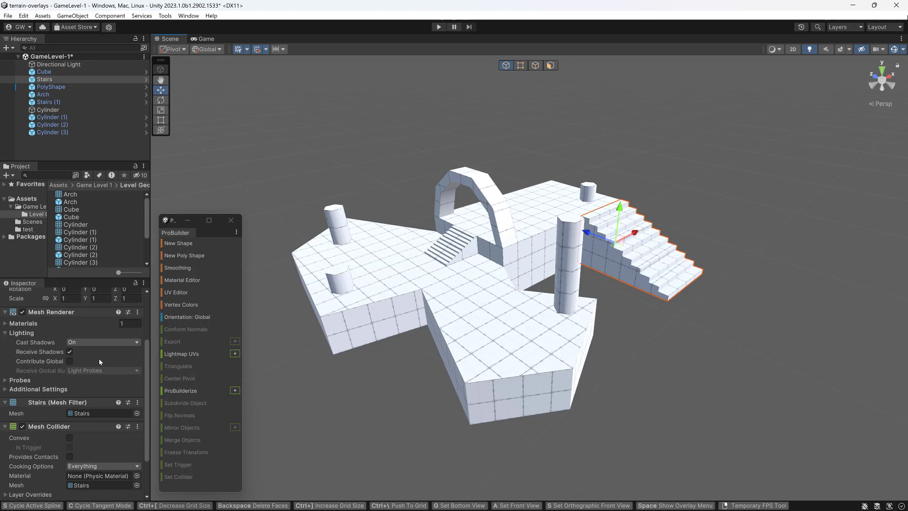
# Step: Draw a new ProBuilder staircase, Stairs (2), on the floor in front of the arch
pyautogui.click(185, 243)
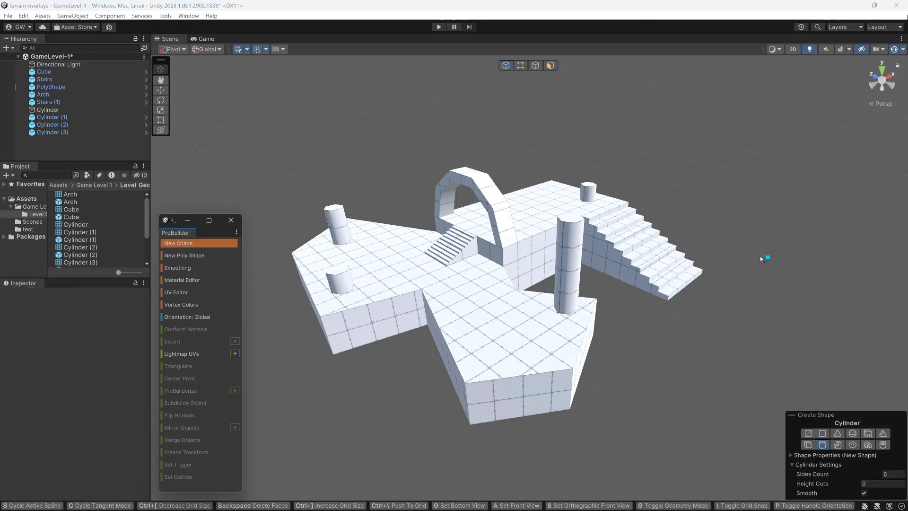
pyautogui.click(837, 448)
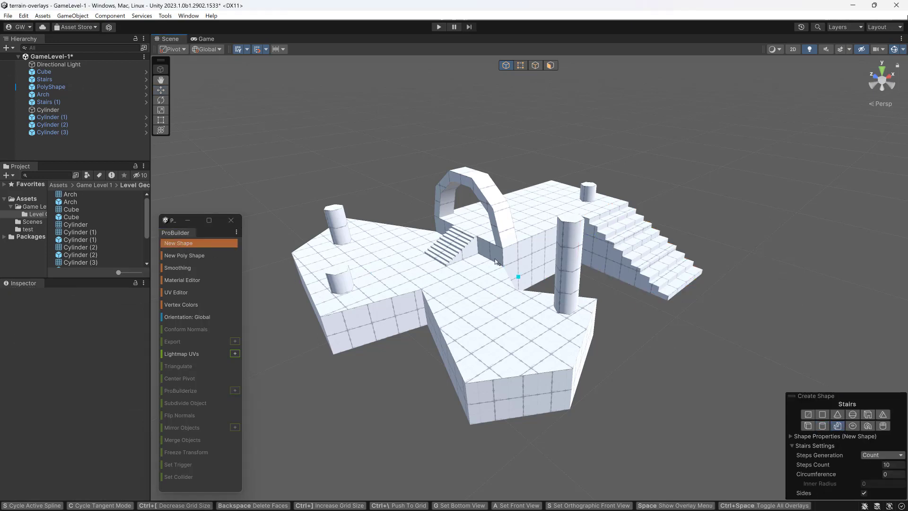
pyautogui.moveTo(477, 282)
pyautogui.mouseDown()
pyautogui.moveTo(484, 257)
pyautogui.moveTo(501, 268)
pyautogui.mouseUp()
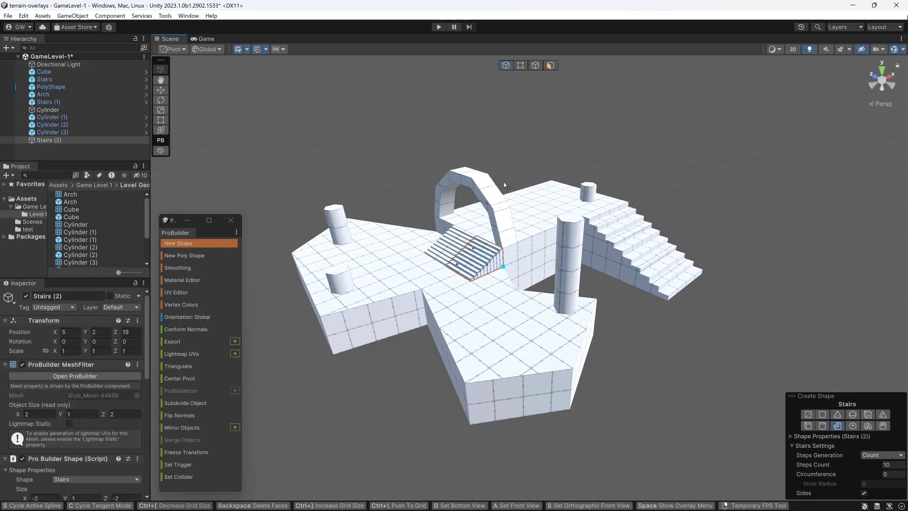
pyautogui.click(180, 248)
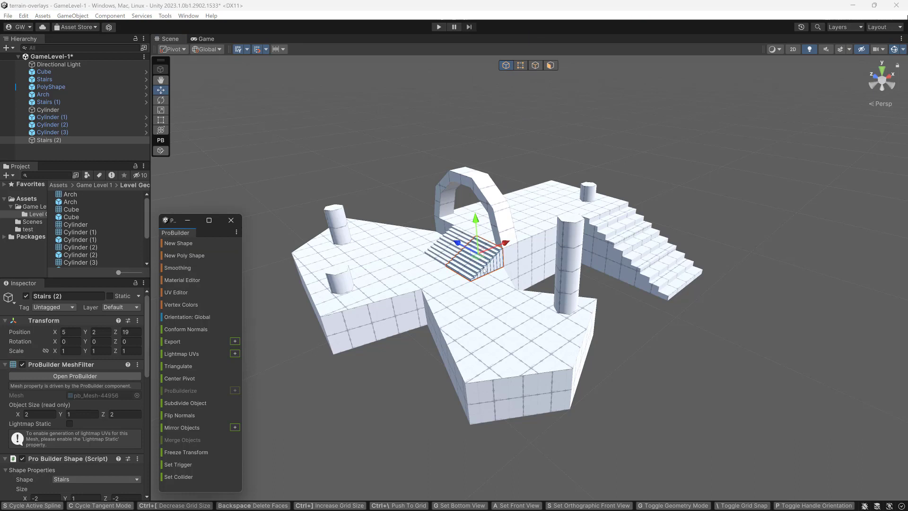
# Step: Set the new staircase to 10 steps and widen its Size X to 3 units (3 × 1 × 2)
pyautogui.click(161, 151)
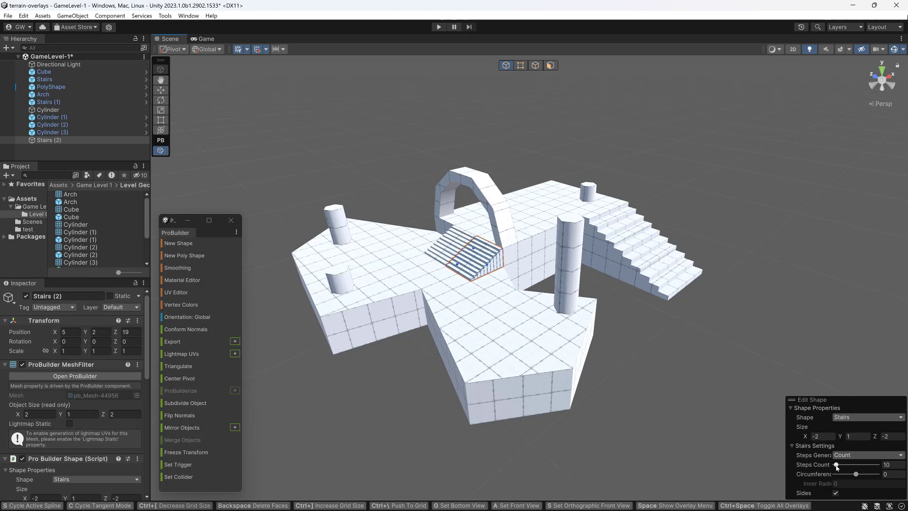
pyautogui.moveTo(838, 465); pyautogui.dragTo(837, 466)
pyautogui.moveTo(457, 269); pyautogui.dragTo(439, 290)
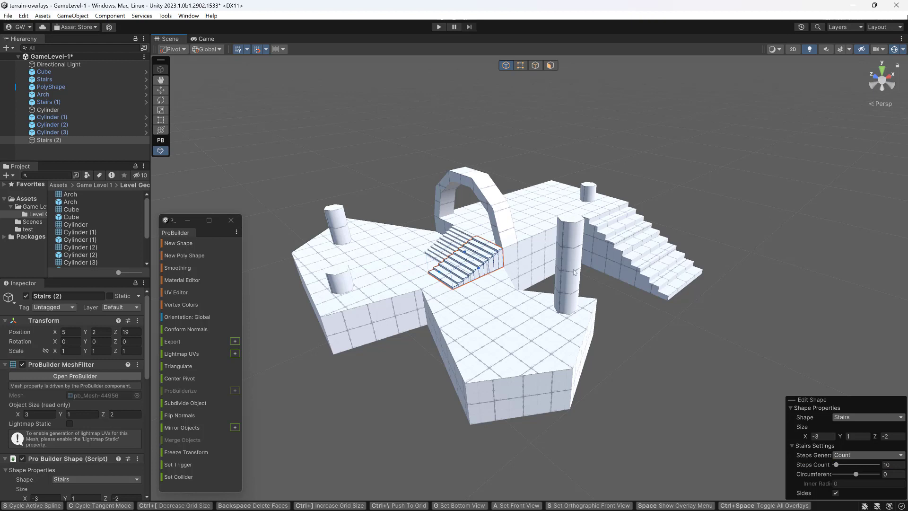
# Step: On the original Stairs (1), stretch the bottom step face further left, then return to Object Selection
pyautogui.click(502, 149)
pyautogui.click(456, 228)
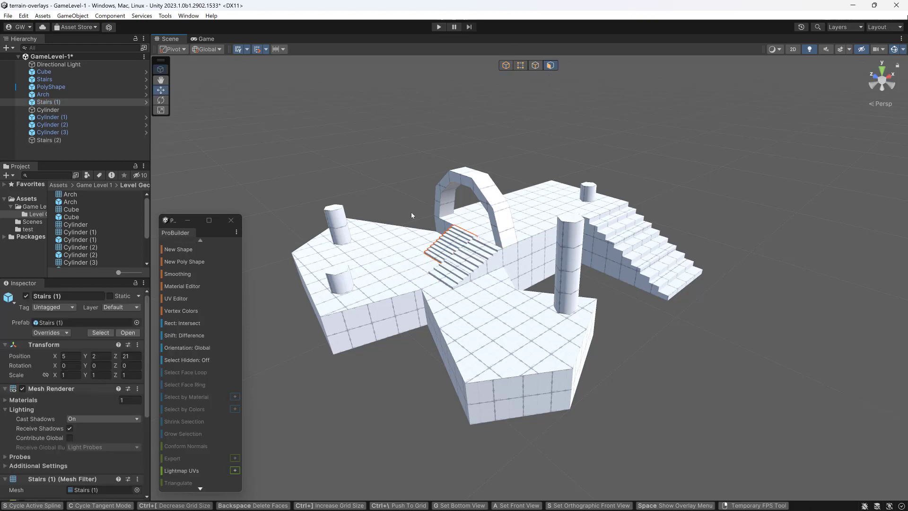
pyautogui.scroll(-3, 35, 383)
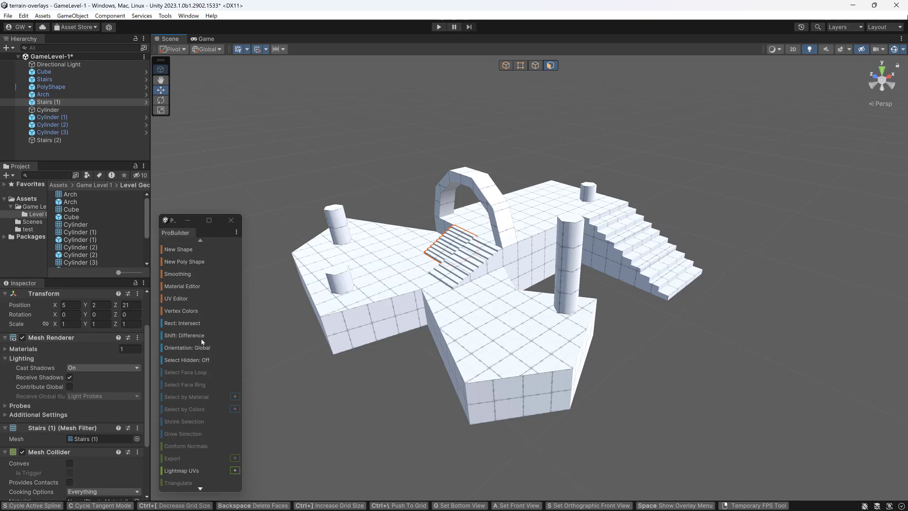
pyautogui.scroll(-5, 202, 341)
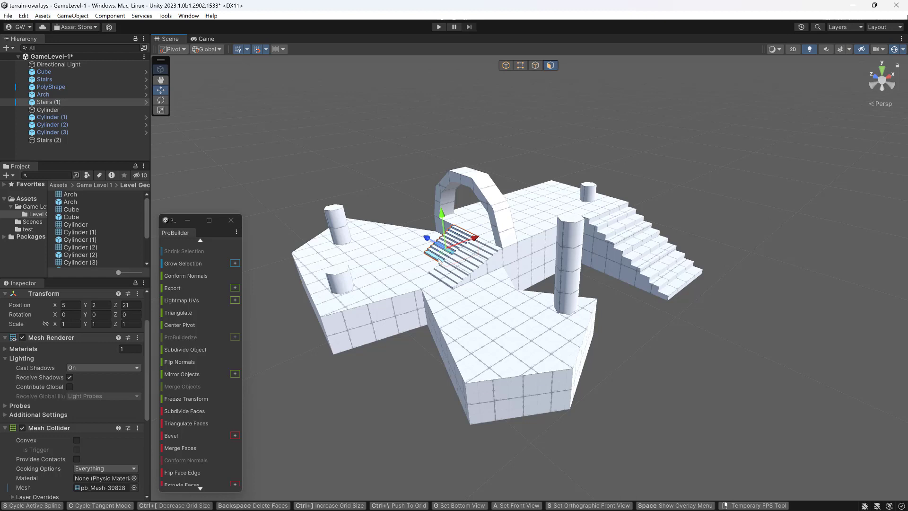
pyautogui.moveTo(441, 242); pyautogui.dragTo(421, 243)
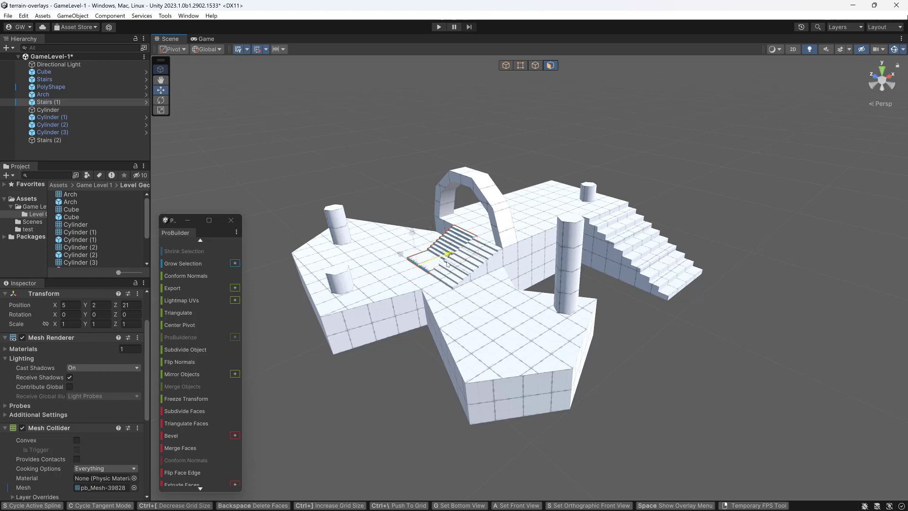
pyautogui.click(448, 264)
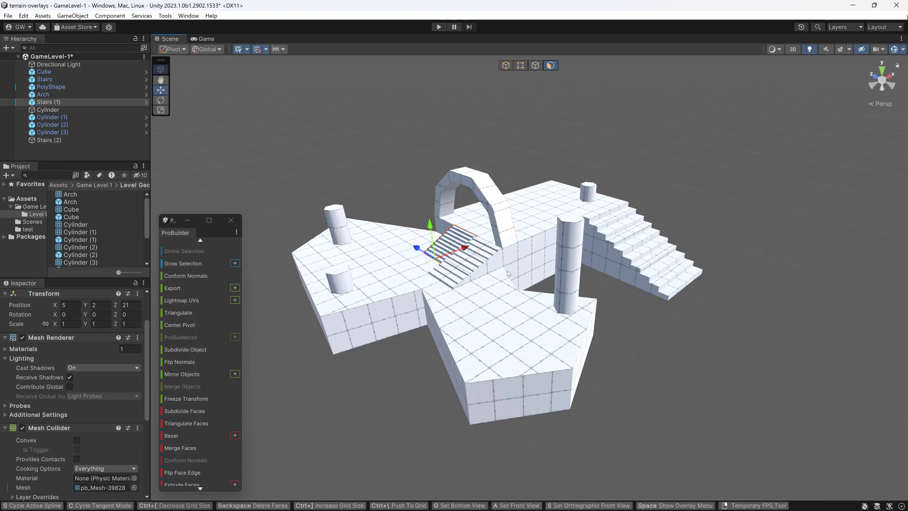
pyautogui.click(506, 65)
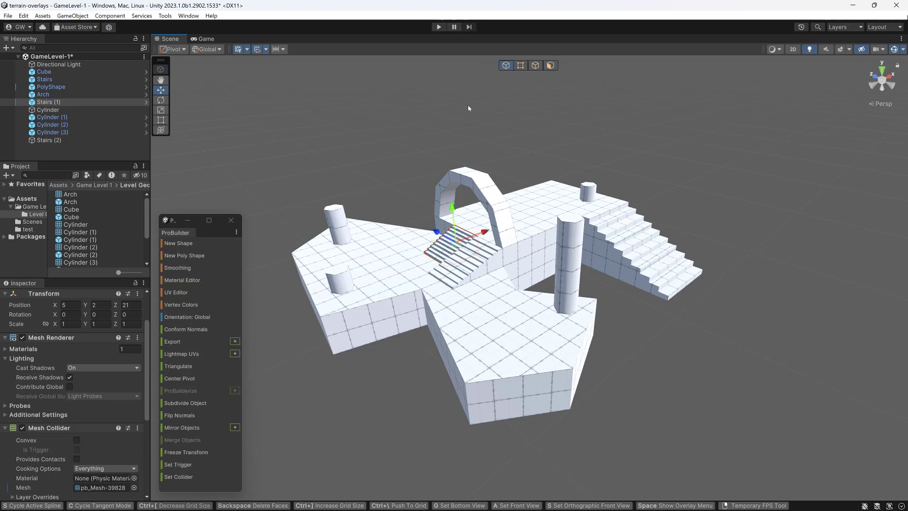
# Step: Delete the newly built Stairs (2) staircase
pyautogui.click(489, 268)
pyautogui.press('Delete')
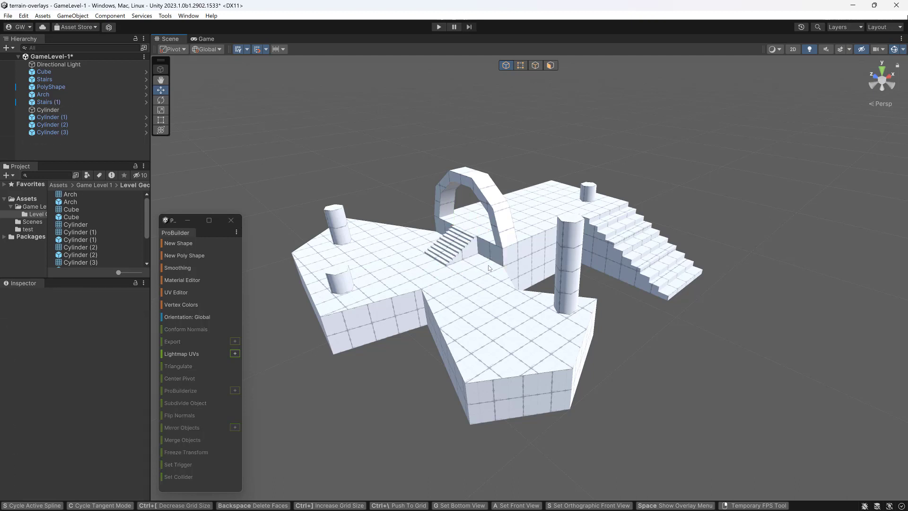